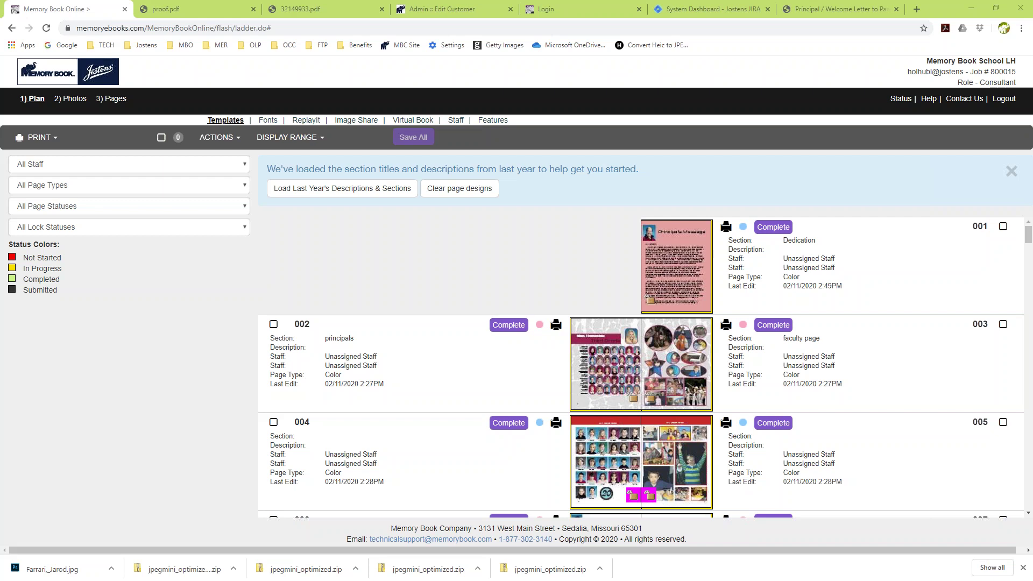
Step: View the 002–003 spread in the page designer and return to the page ladder
{"action": "left_click", "coordinate": [594, 371]}
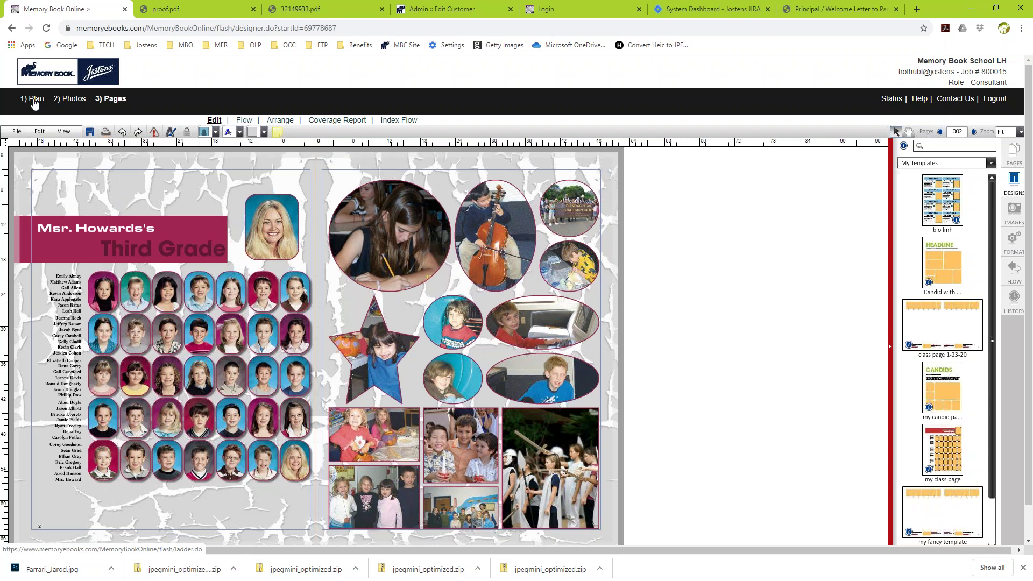
{"action": "left_click", "coordinate": [33, 100]}
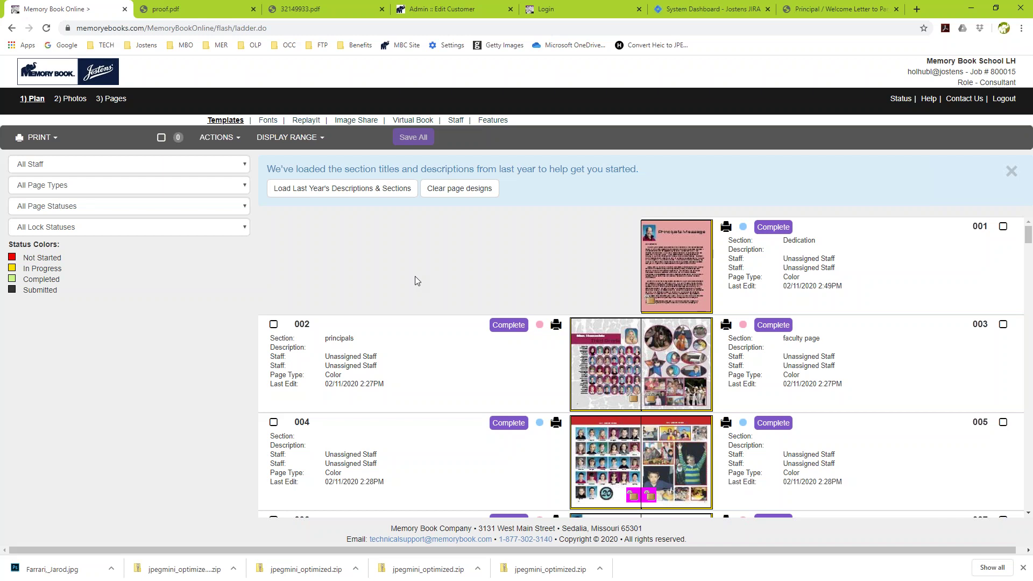
Step: Open page 001 and spell-check the Principal's Message, ignoring "K" and "OVMS" and changing "maner" to "manner"
{"action": "left_click", "coordinate": [668, 280]}
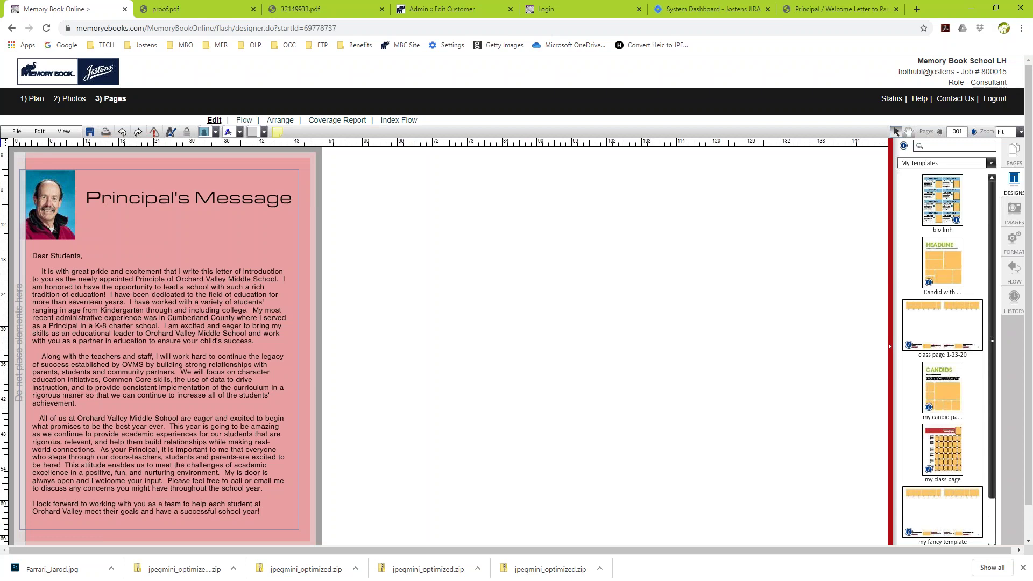
{"action": "left_click", "coordinate": [172, 135]}
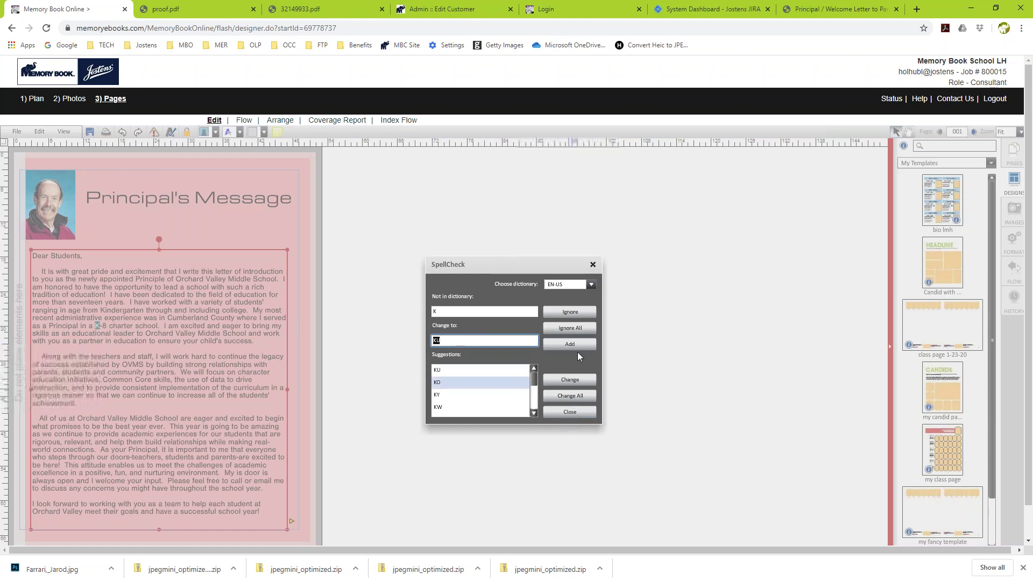
{"action": "left_click", "coordinate": [574, 314]}
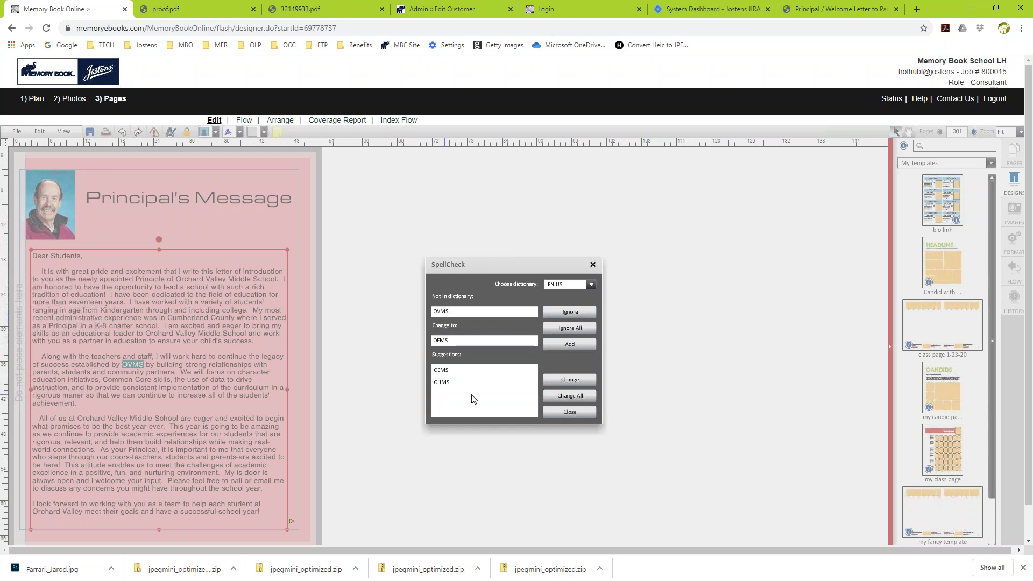
{"action": "left_click", "coordinate": [572, 311]}
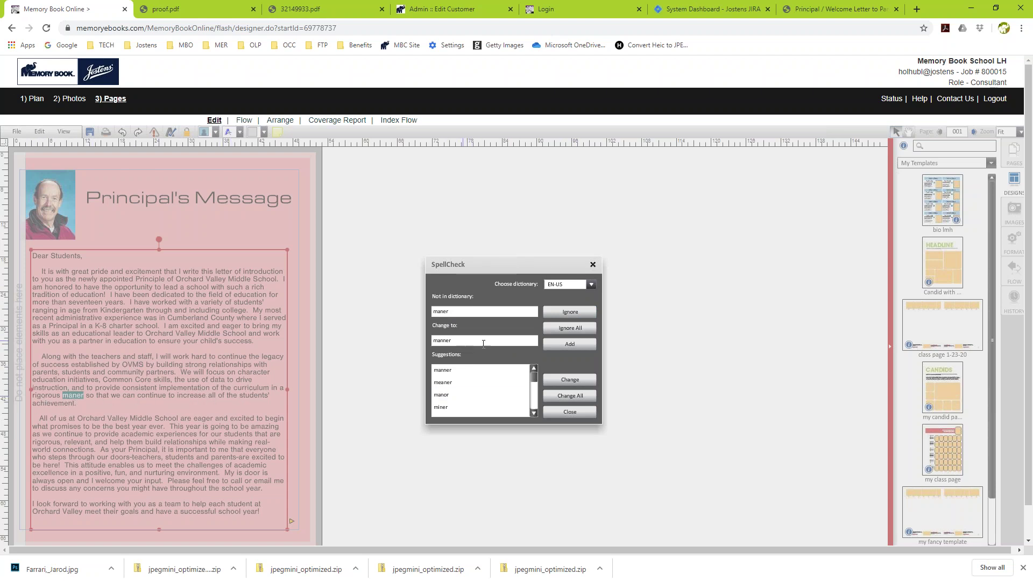
{"action": "left_click", "coordinate": [571, 379]}
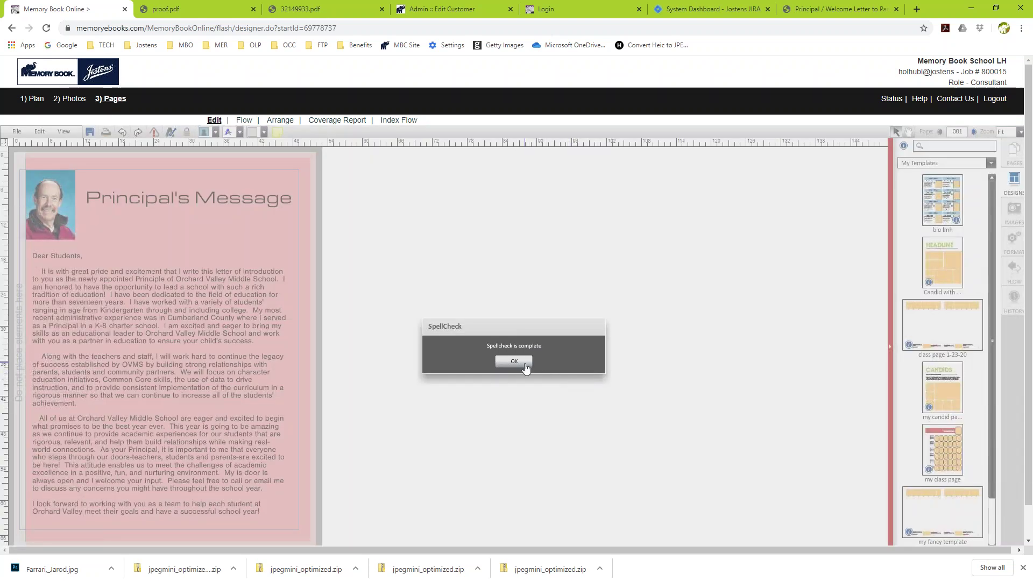
{"action": "left_click", "coordinate": [515, 362]}
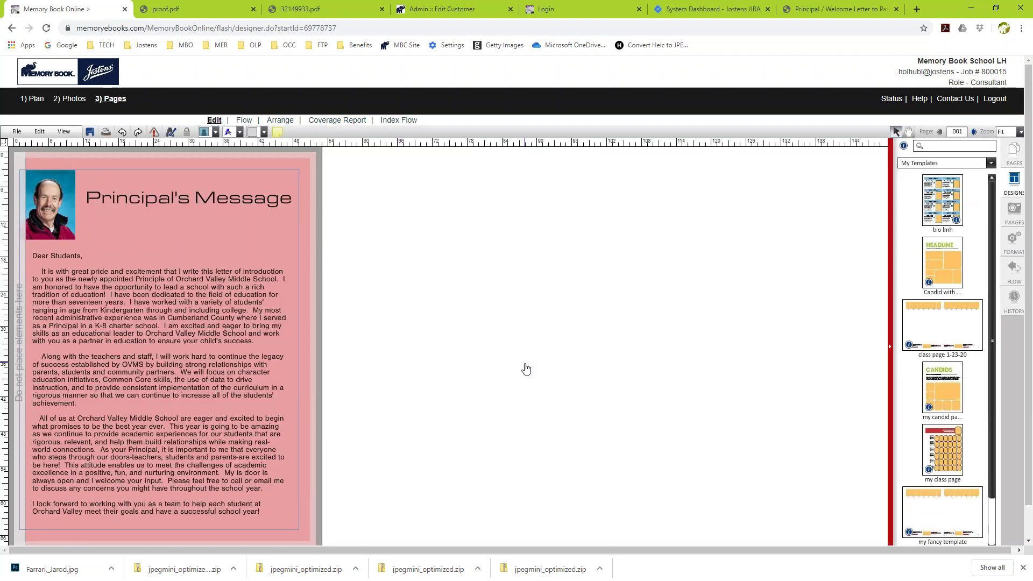
Step: Correct "Principle" to "Principal" in the first paragraph of the letter and save the page
{"action": "left_click", "coordinate": [1020, 132]}
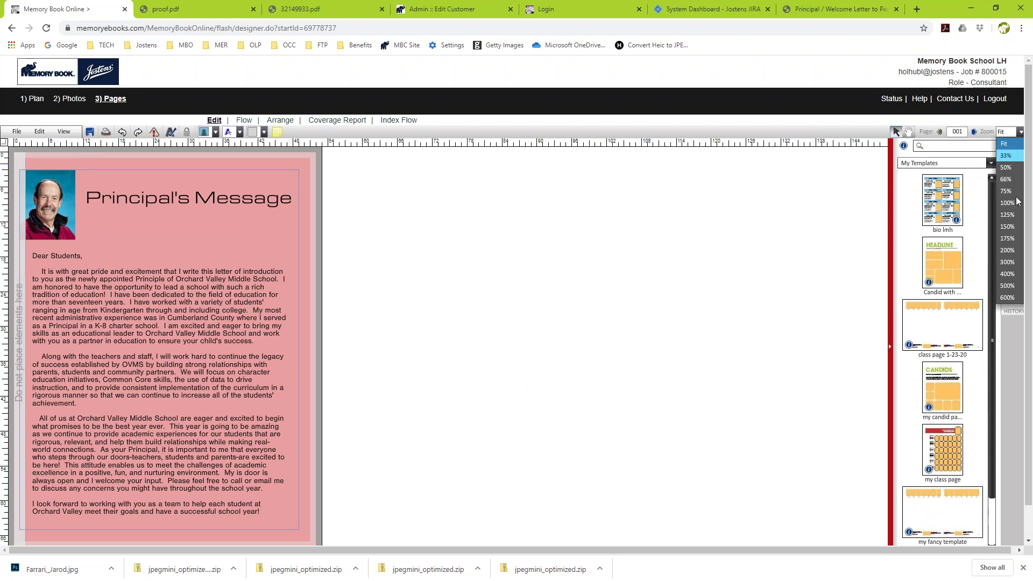
{"action": "left_click", "coordinate": [1012, 241]}
{"action": "left_click", "coordinate": [259, 405]}
{"action": "left_click_drag", "start_coordinate": [256, 404], "coordinate": [312, 404]}
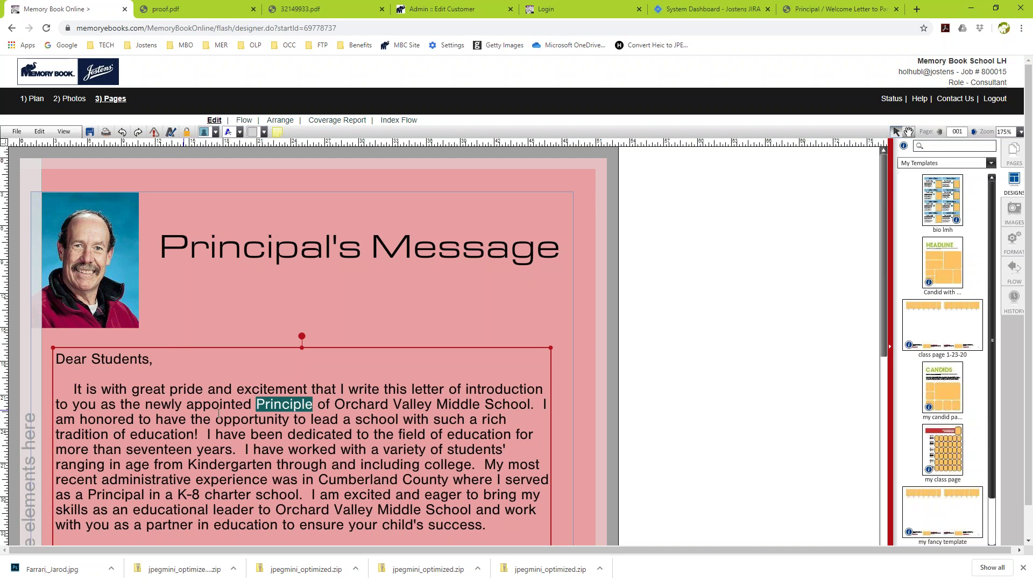
{"action": "left_click_drag", "start_coordinate": [312, 405], "coordinate": [295, 405]}
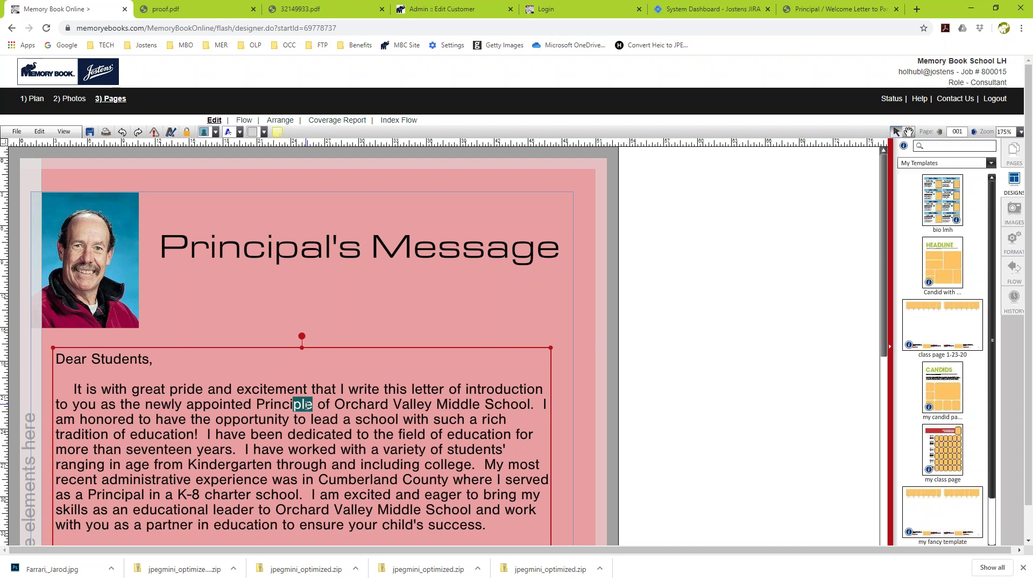
{"action": "left_click", "coordinate": [313, 404]}
{"action": "key", "text": "BackSpace"}
{"action": "key", "text": "BackSpace"}
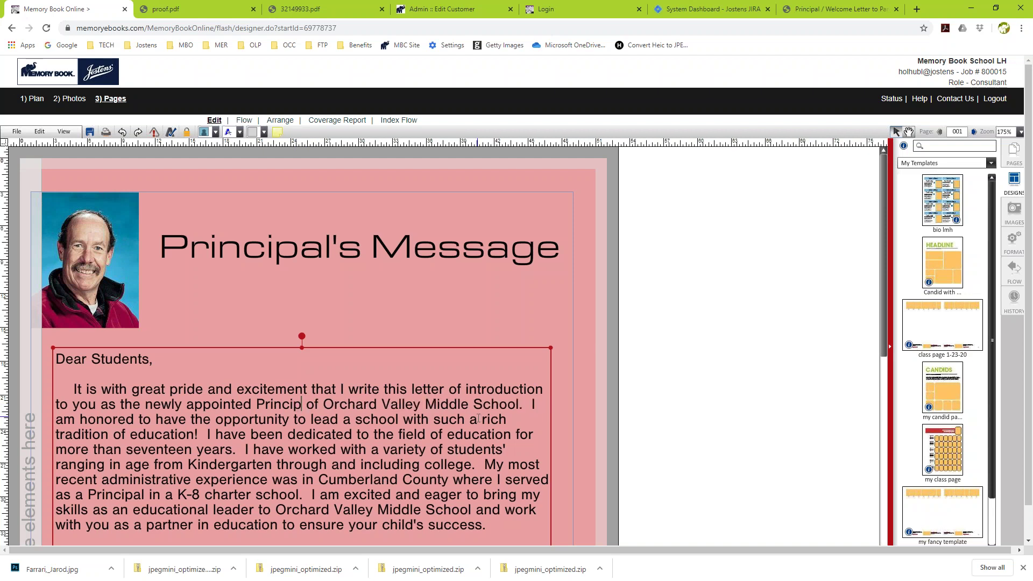
{"action": "type", "text": "al"}
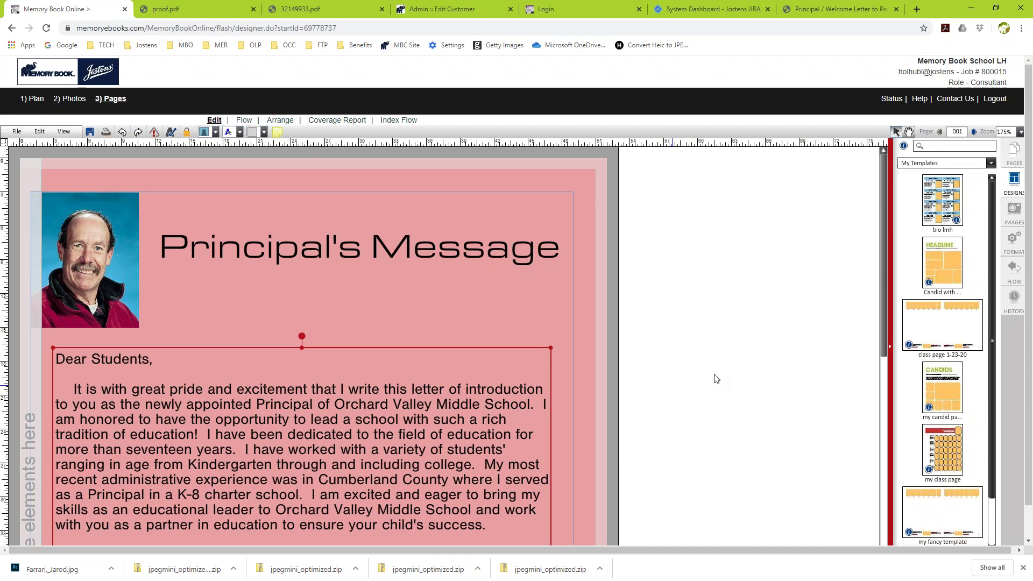
{"action": "left_click", "coordinate": [90, 133]}
Step: Generate a PDF proof of page 001 and return to the page designer
{"action": "scroll", "coordinate": [679, 309], "scroll_direction": "down", "scroll_amount": 3}
{"action": "scroll", "coordinate": [679, 309], "scroll_direction": "up", "scroll_amount": 3}
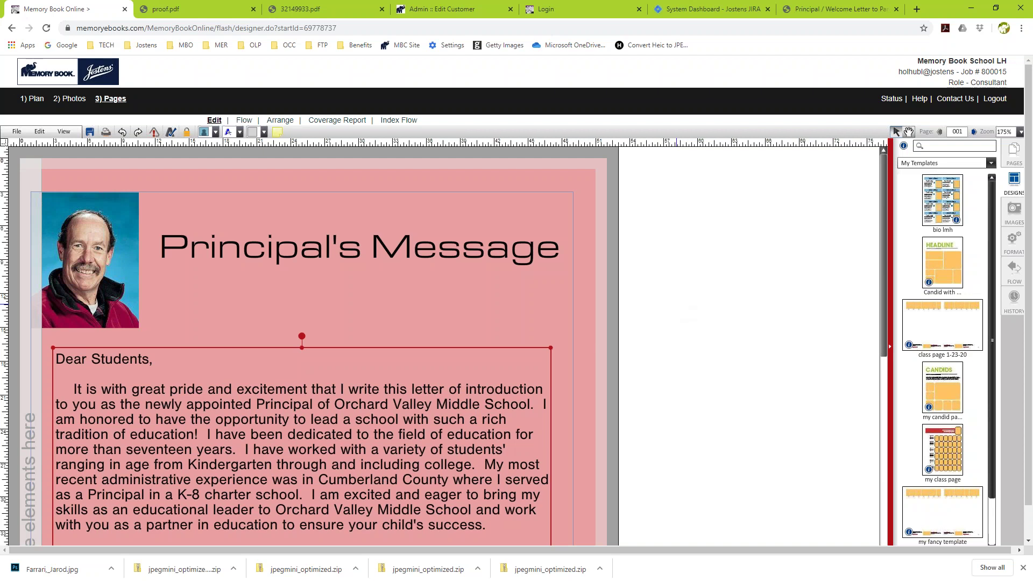
{"action": "left_click", "coordinate": [106, 133]}
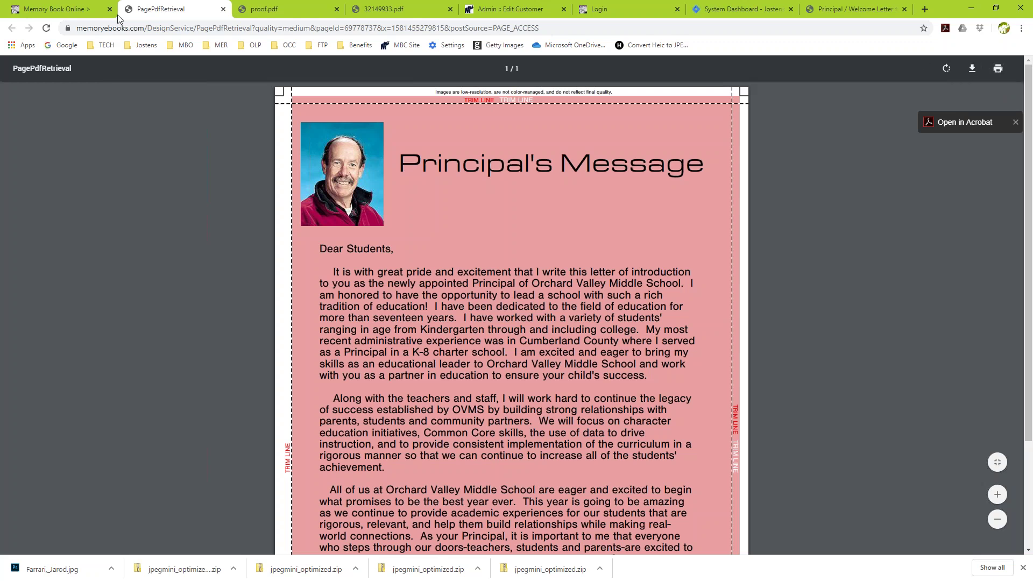
{"action": "left_click", "coordinate": [46, 11]}
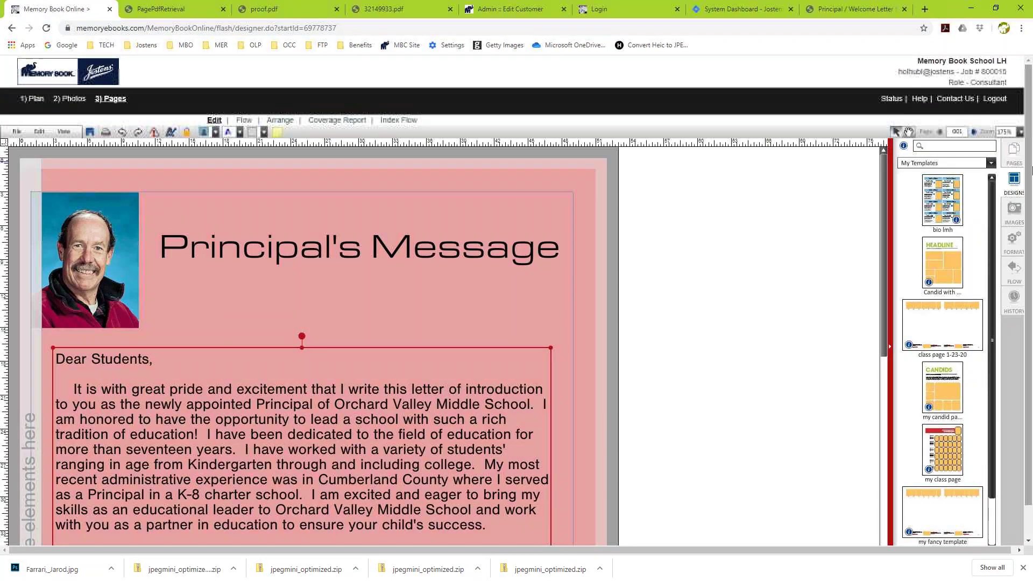
Step: Fit the page in the view and go to the 002–003 spread to check the student names beside the portraits
{"action": "left_click", "coordinate": [1020, 133]}
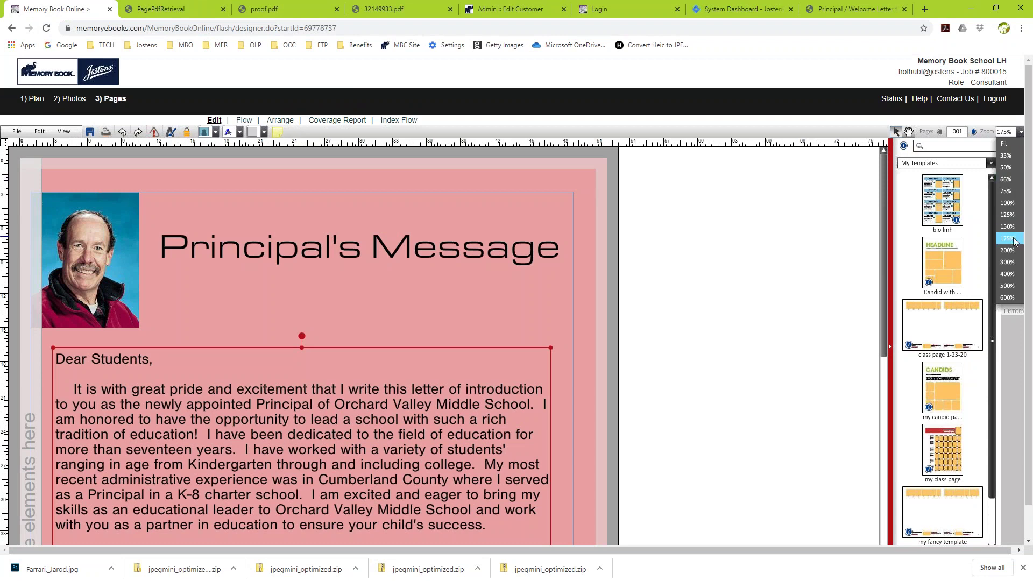
{"action": "left_click", "coordinate": [1004, 144]}
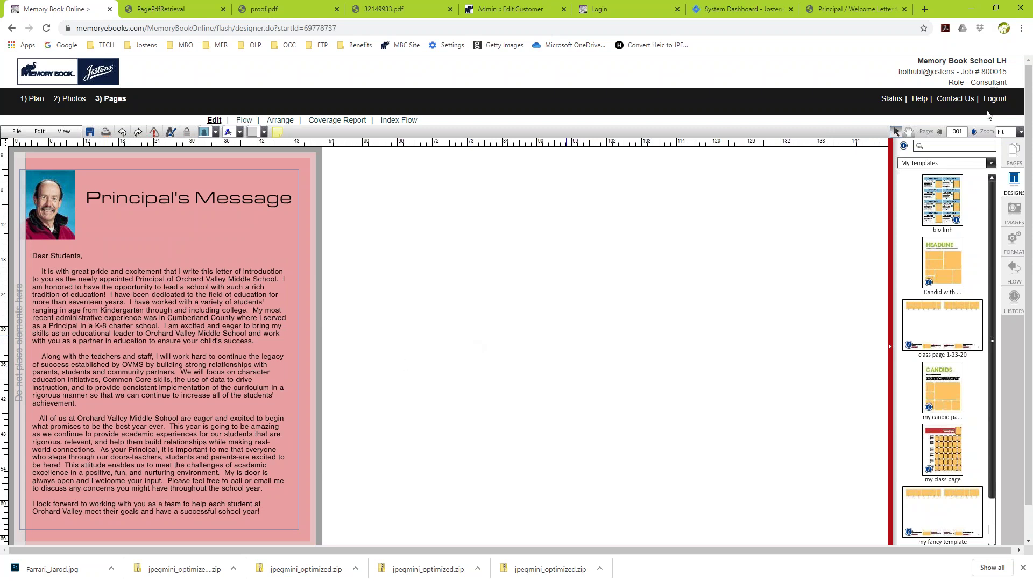
{"action": "left_click", "coordinate": [1014, 153]}
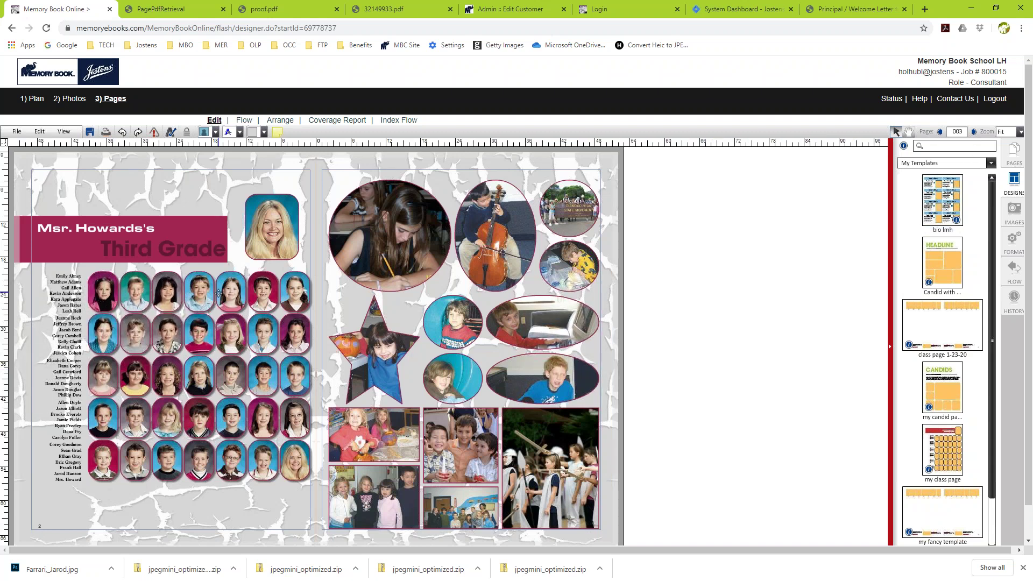
{"action": "left_click_drag", "start_coordinate": [80, 276], "coordinate": [72, 340]}
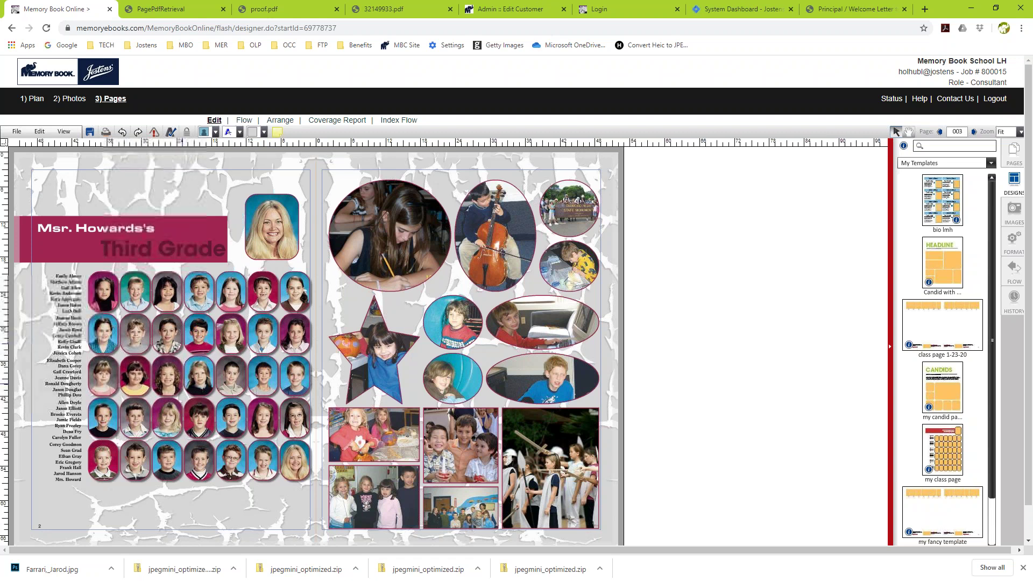
{"action": "left_click", "coordinate": [215, 402]}
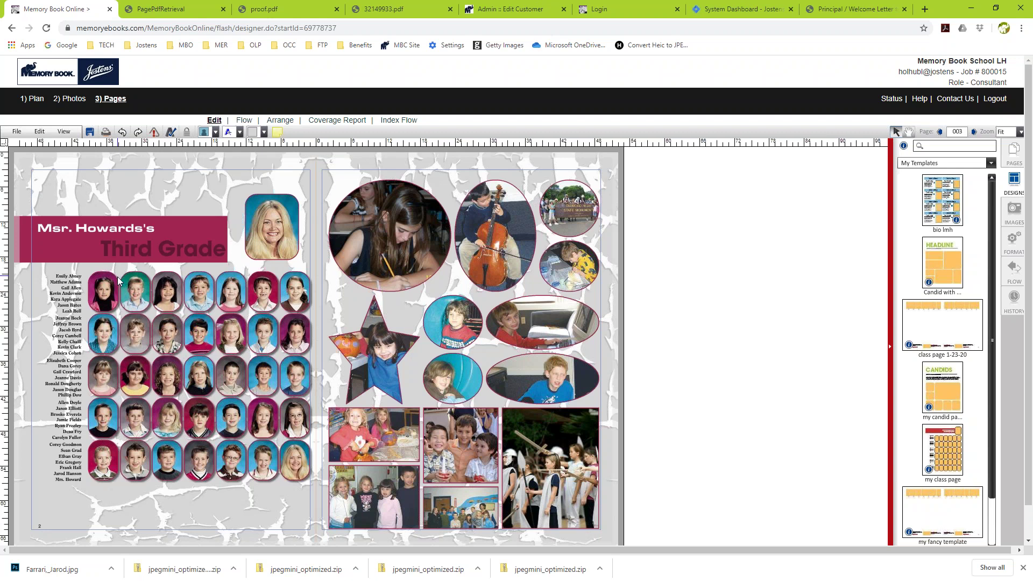
Step: Open the virtual book and leaf forward from page 001 to the 018–019 spread
{"action": "left_click", "coordinate": [36, 99]}
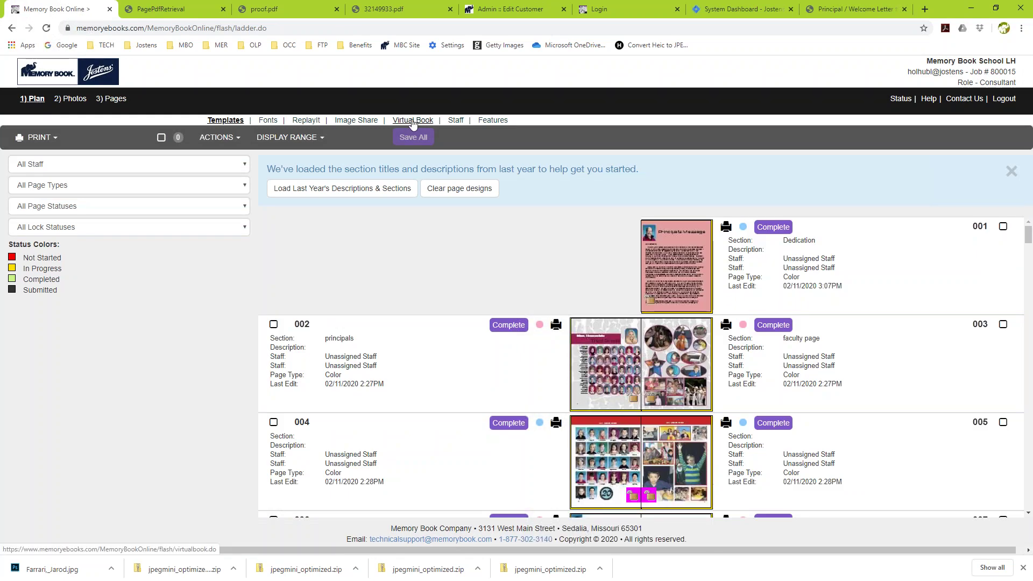
{"action": "left_click", "coordinate": [412, 122]}
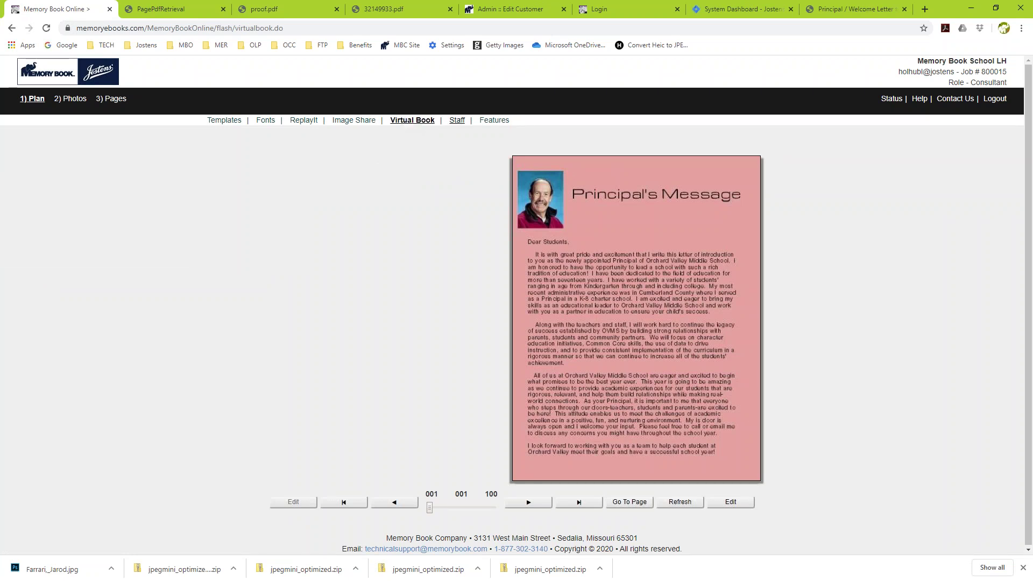
{"action": "left_click_drag", "start_coordinate": [751, 167], "coordinate": [318, 159]}
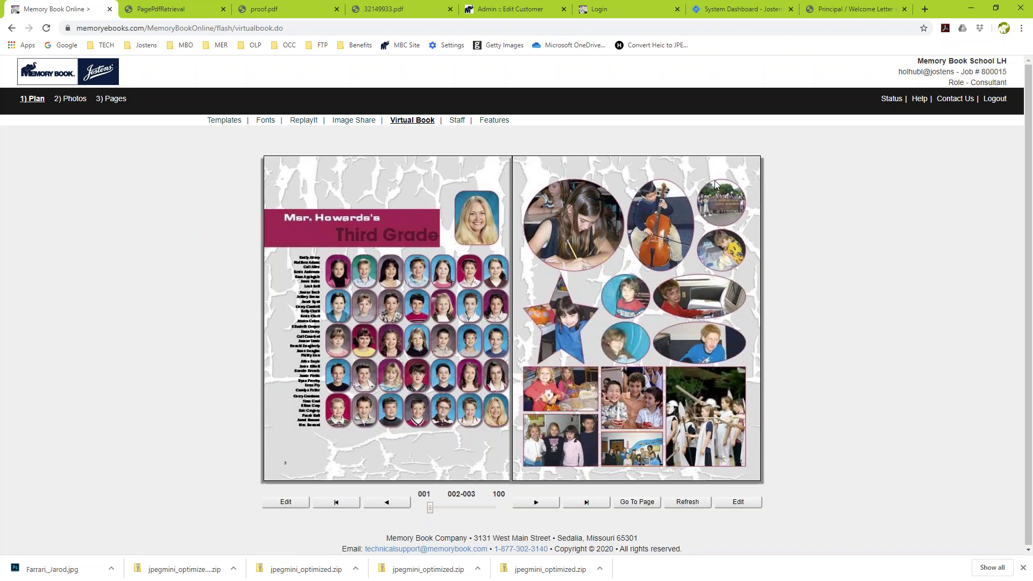
{"action": "left_click_drag", "start_coordinate": [738, 181], "coordinate": [349, 173]}
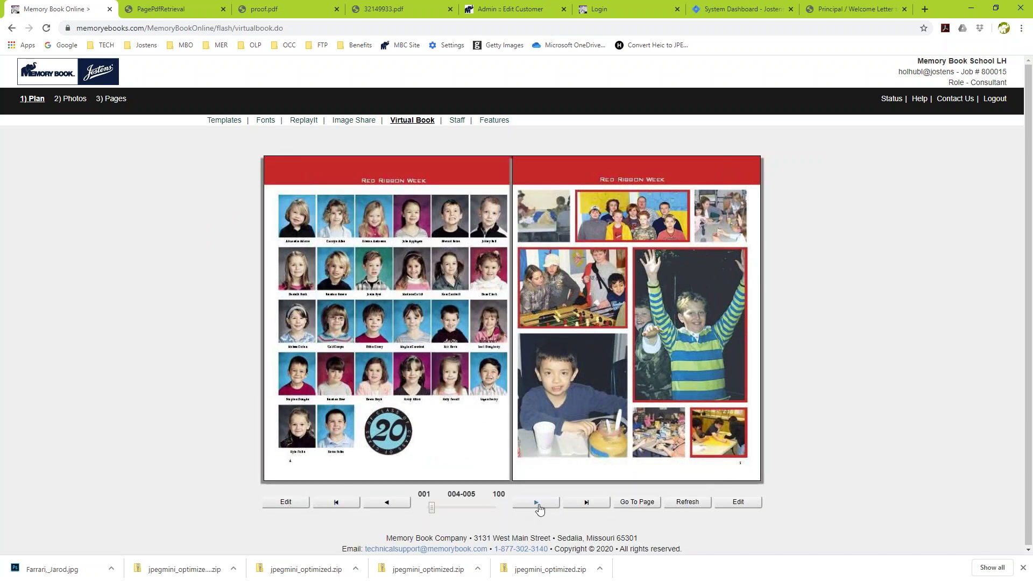
{"action": "left_click", "coordinate": [536, 502]}
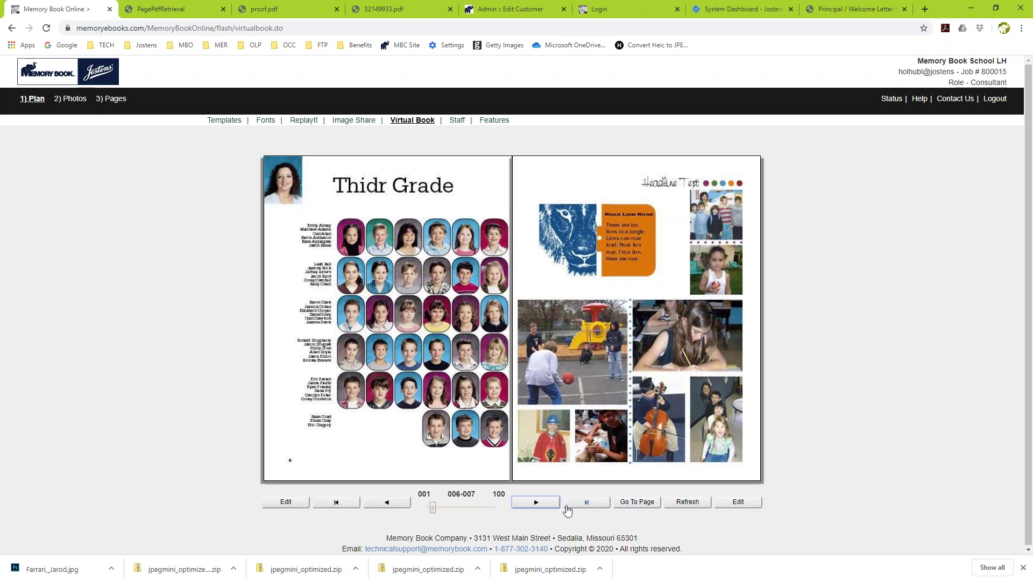
{"action": "left_click", "coordinate": [546, 507]}
{"action": "left_click", "coordinate": [546, 507]}
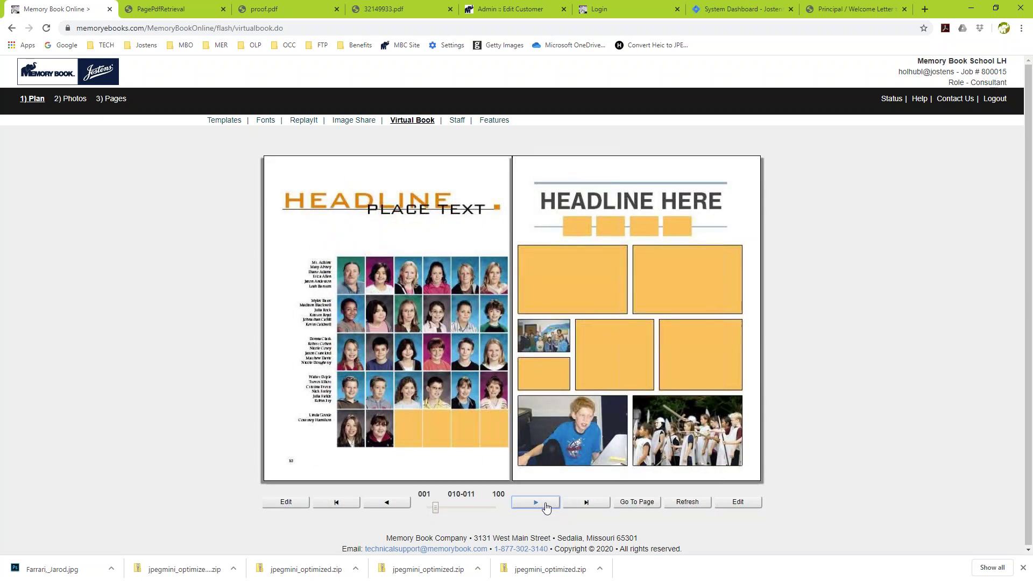
{"action": "left_click", "coordinate": [546, 507]}
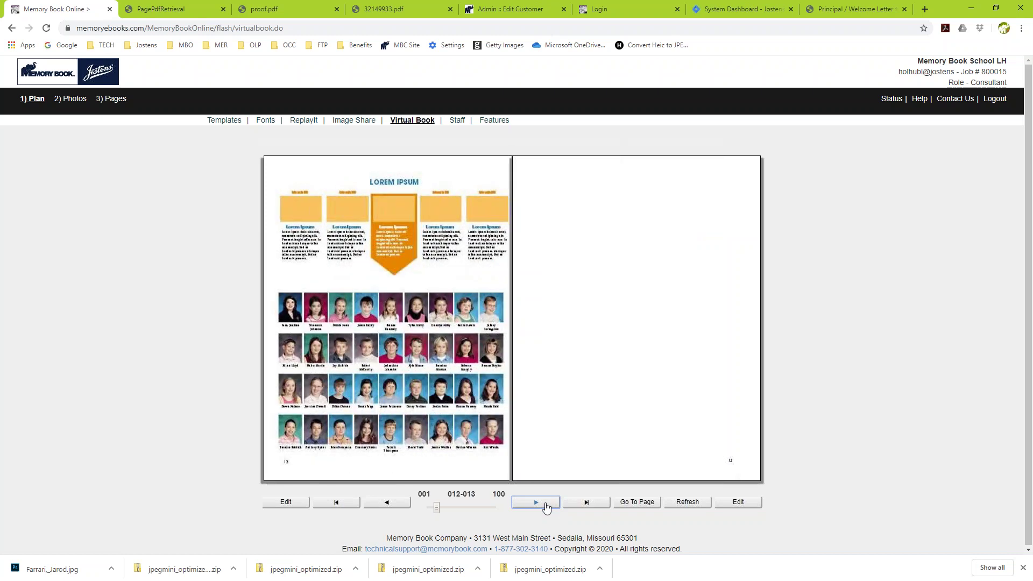
{"action": "left_click", "coordinate": [546, 508]}
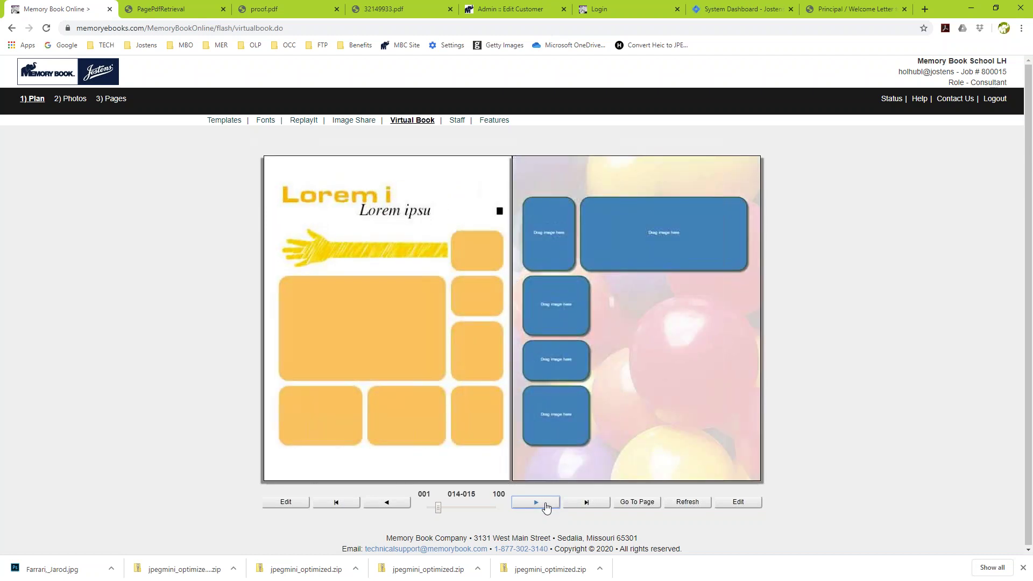
{"action": "left_click", "coordinate": [546, 508]}
{"action": "left_click", "coordinate": [546, 507]}
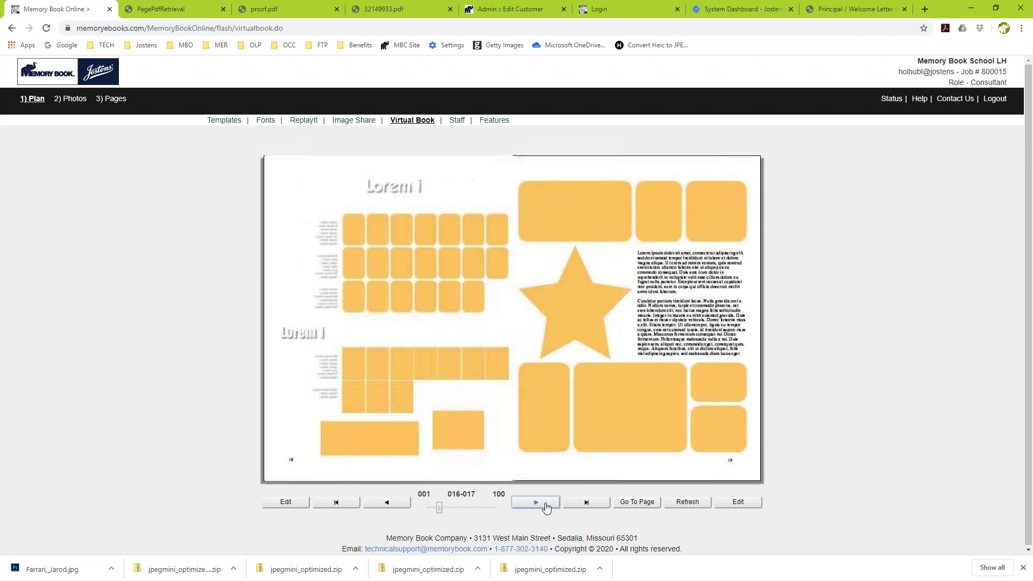
Step: Go back through the virtual book to the 006–007 spread
{"action": "left_click", "coordinate": [397, 502]}
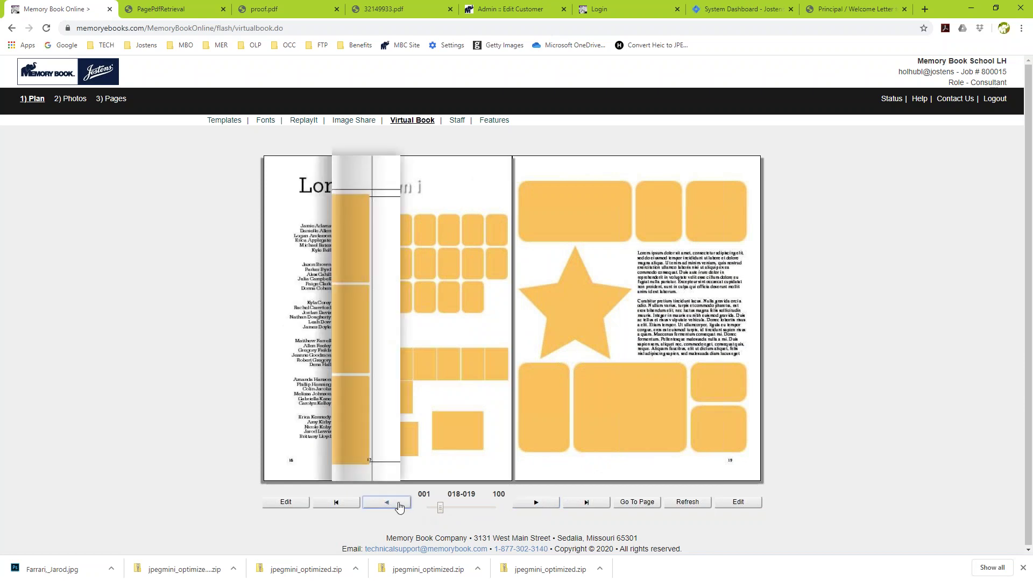
{"action": "left_click", "coordinate": [398, 504]}
{"action": "left_click", "coordinate": [399, 505]}
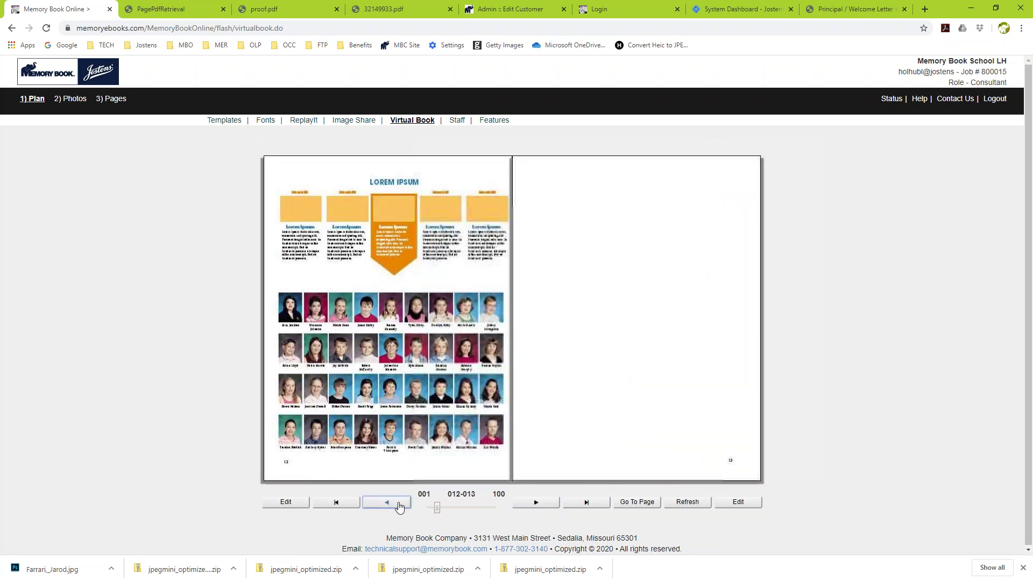
{"action": "left_click", "coordinate": [399, 505]}
{"action": "left_click", "coordinate": [398, 505]}
{"action": "left_click", "coordinate": [399, 506]}
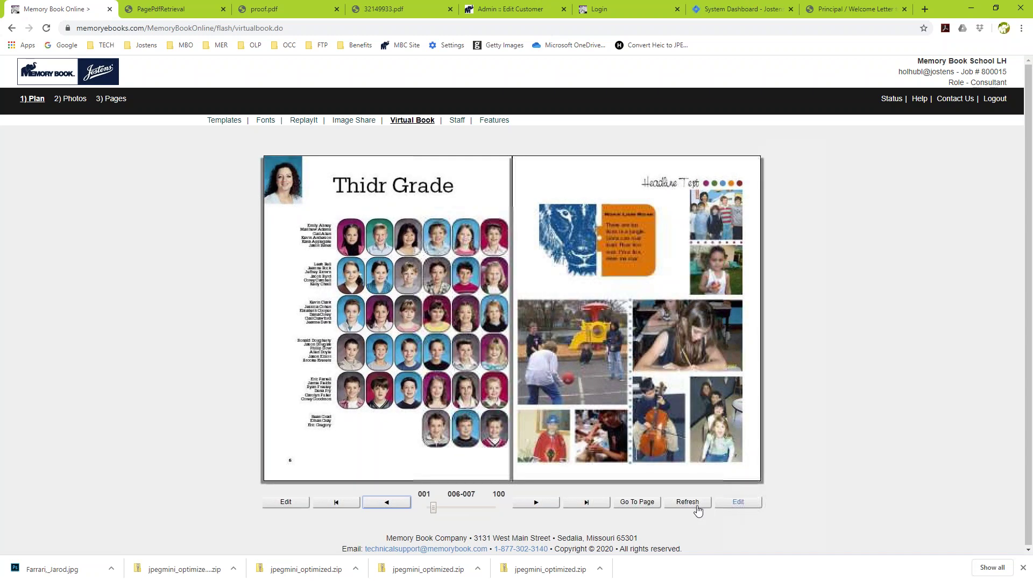
Step: Open the 006–007 spread for editing and move the teacher's portrait on page 006 inside the upper-left corner of the margin guides
{"action": "left_click", "coordinate": [731, 507]}
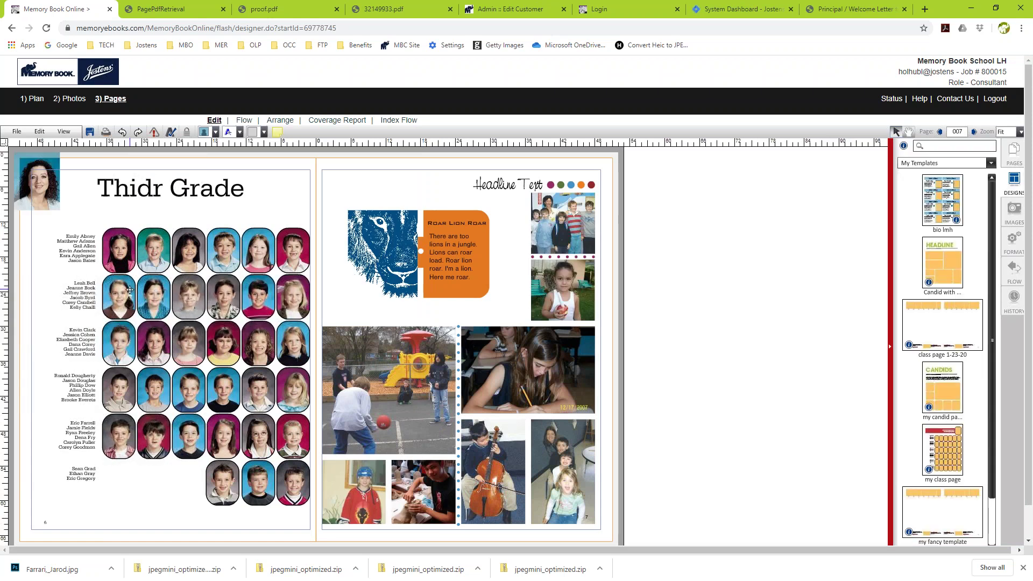
{"action": "left_click", "coordinate": [35, 194]}
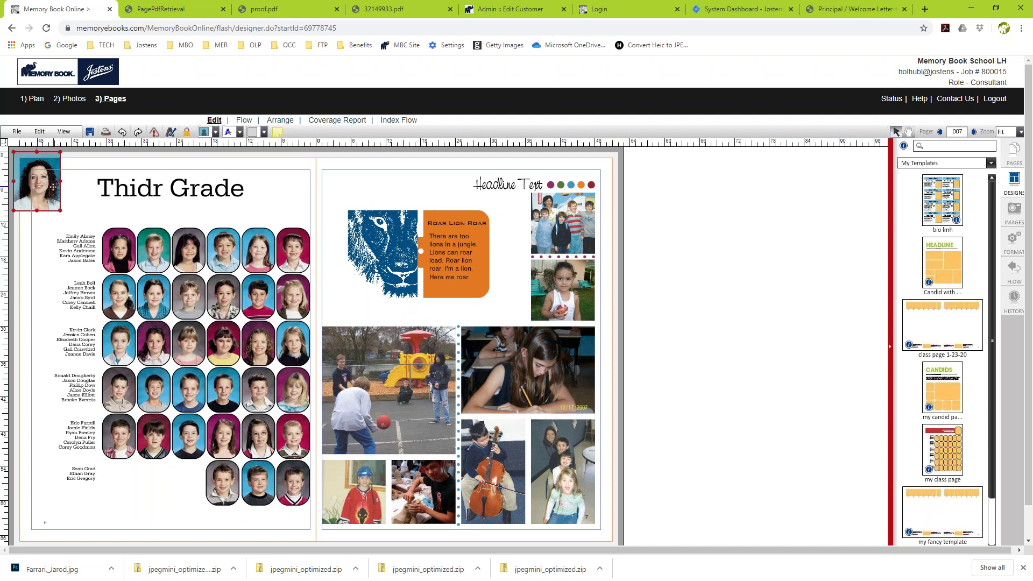
{"action": "left_click_drag", "start_coordinate": [56, 191], "coordinate": [55, 191]}
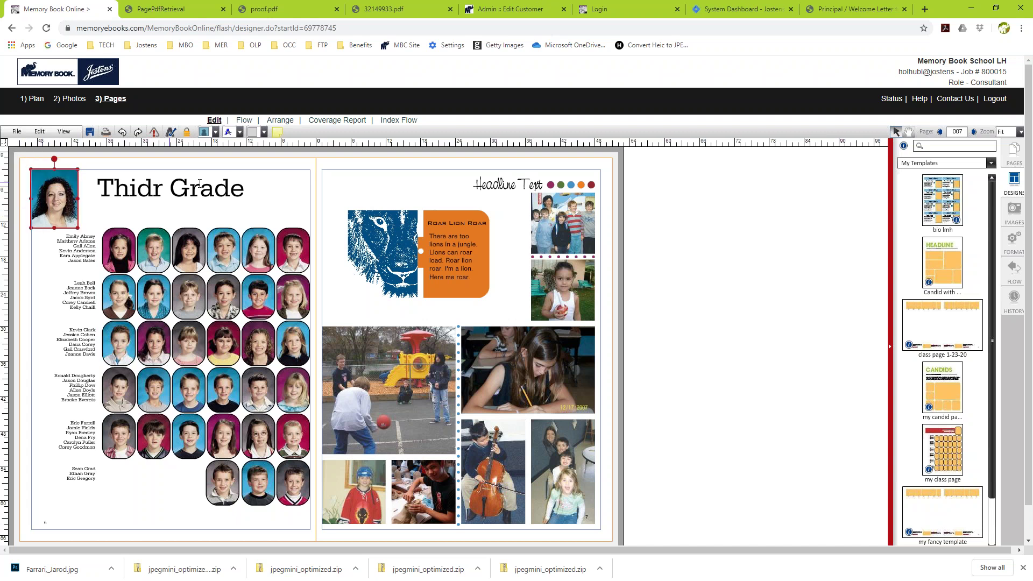
Step: Spell-check the page 006 title and change "Thidr" to "Third"
{"action": "left_click", "coordinate": [285, 179]}
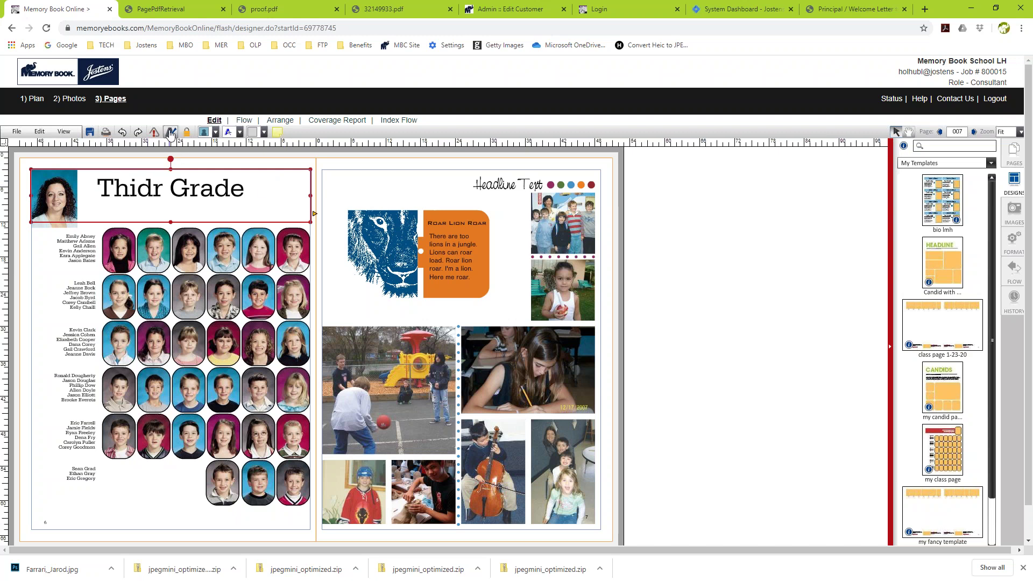
{"action": "left_click", "coordinate": [170, 135]}
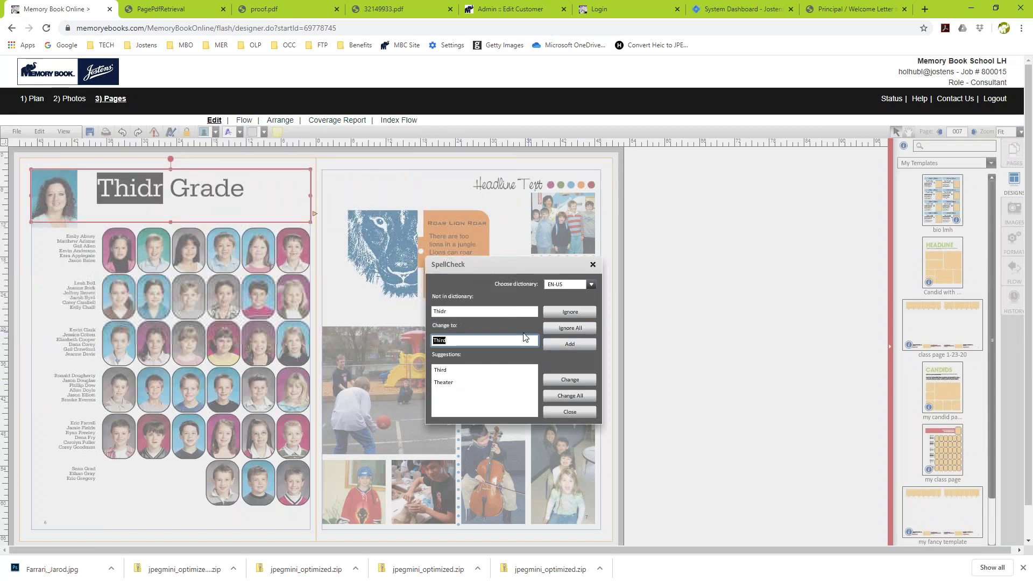
{"action": "left_click", "coordinate": [560, 379]}
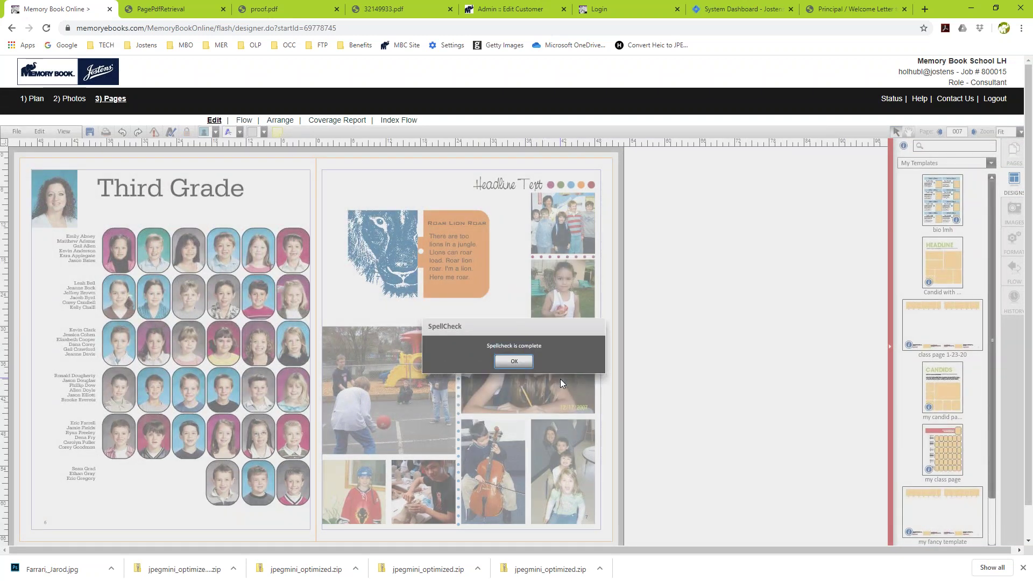
{"action": "left_click", "coordinate": [514, 361]}
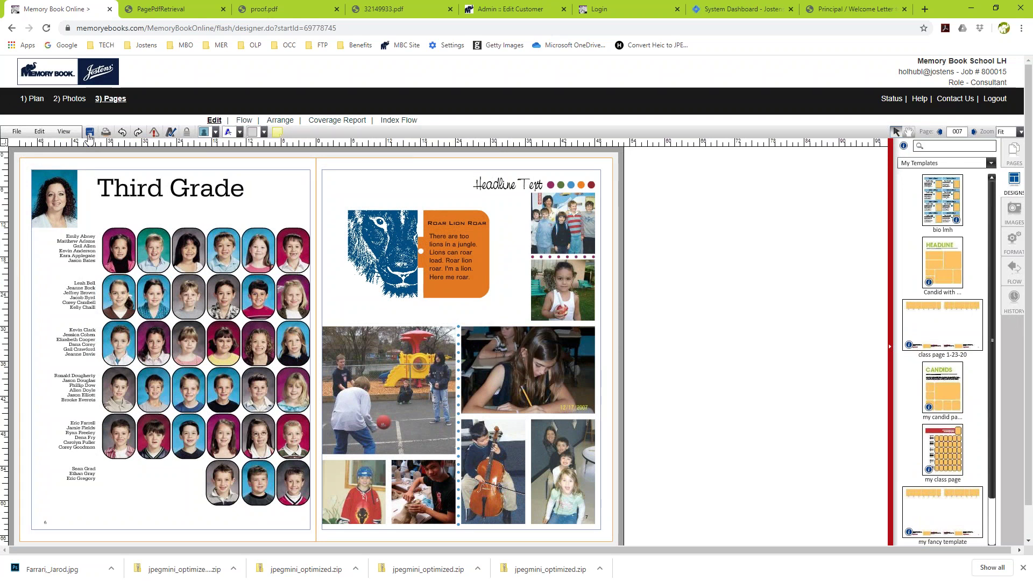
Step: Return to the virtual book, go forward to the 002–003 spread and open it for editing
{"action": "left_click", "coordinate": [32, 99]}
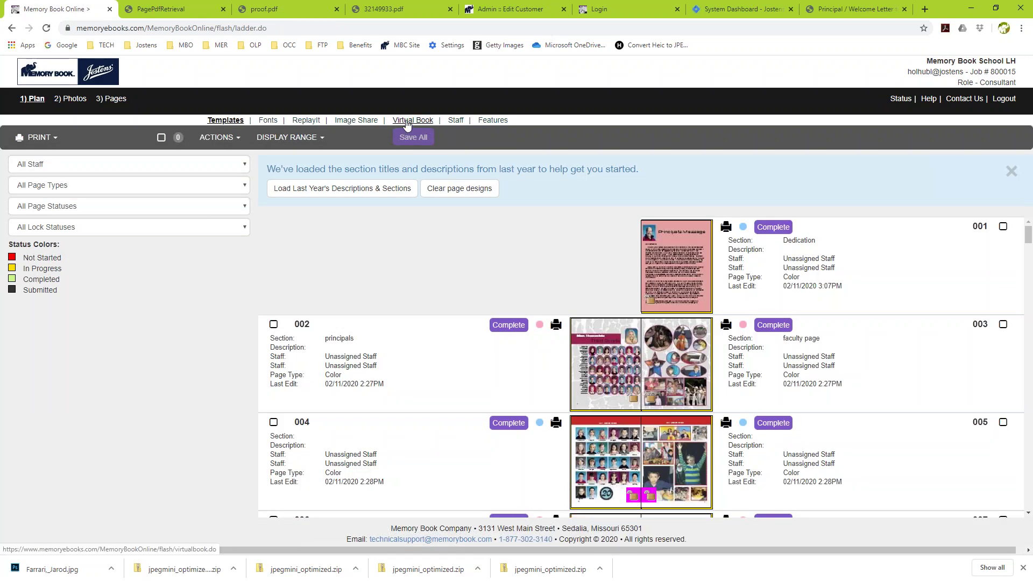
{"action": "left_click", "coordinate": [407, 121]}
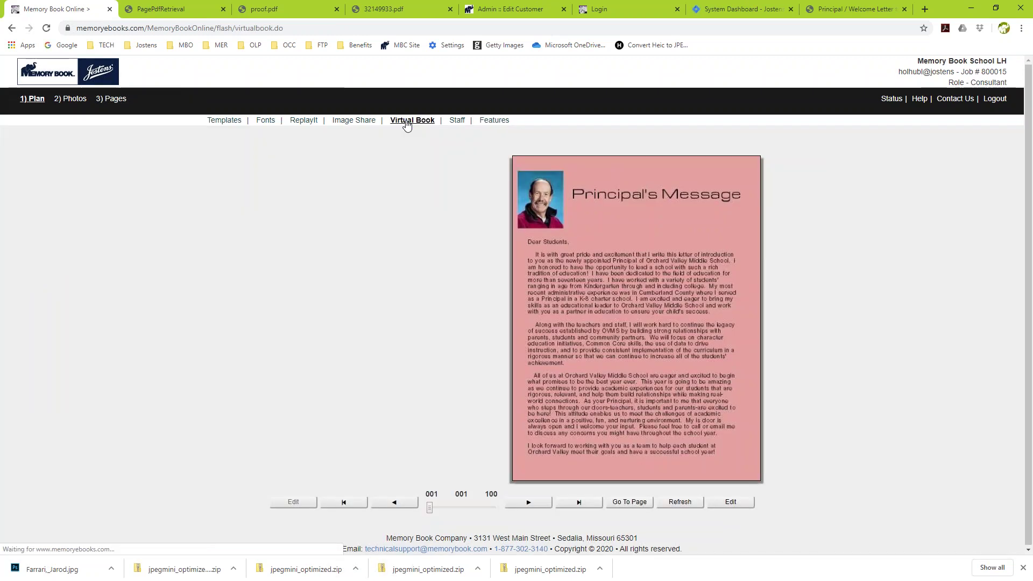
{"action": "left_click", "coordinate": [542, 510]}
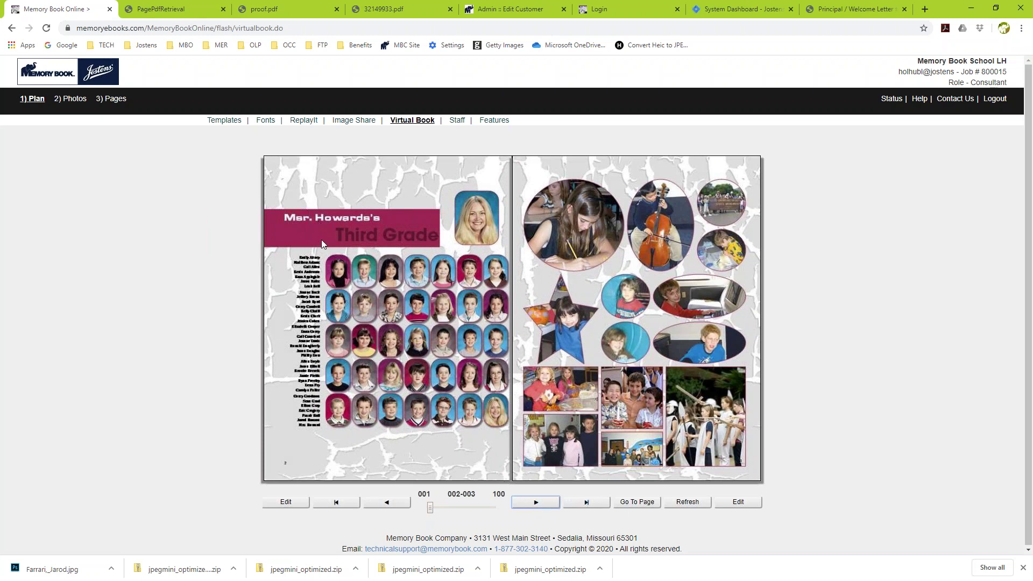
{"action": "left_click", "coordinate": [745, 505]}
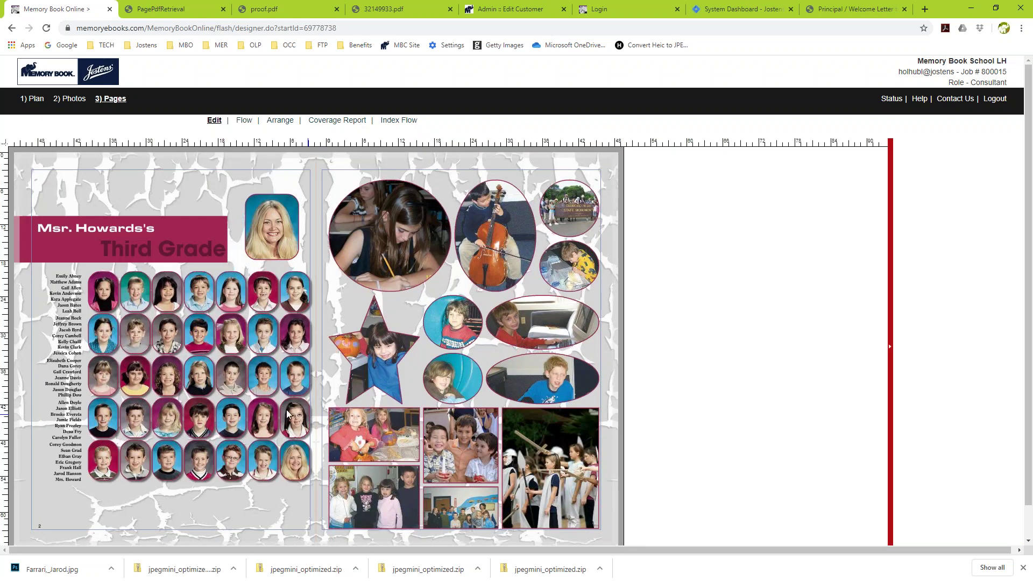
Step: Correct "Msr." to "Mrs." in the teacher's name heading on page 002 and run a spell check
{"action": "left_click", "coordinate": [114, 233]}
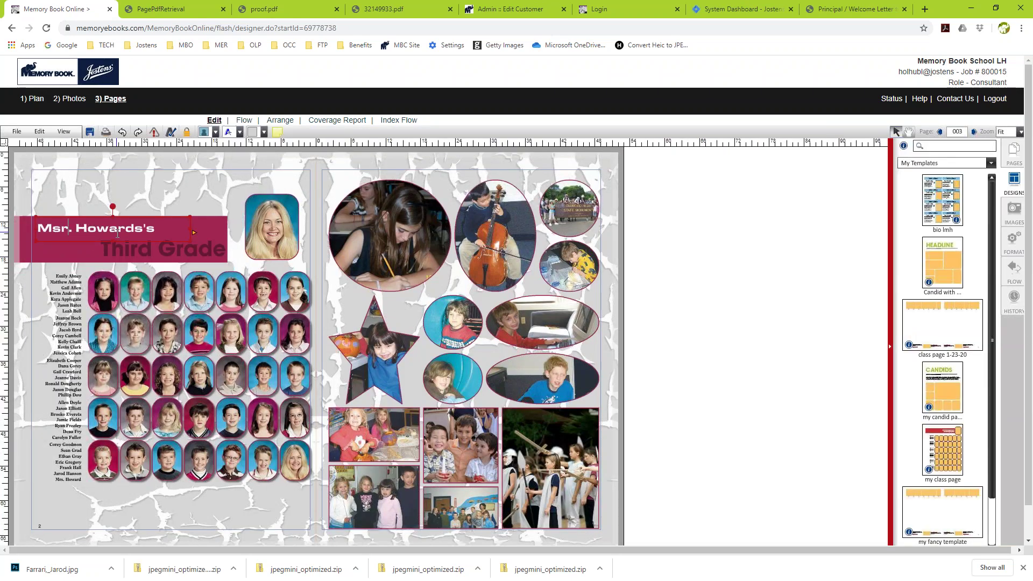
{"action": "key", "text": "BackSpace"}
{"action": "key", "text": "BackSpace"}
{"action": "type", "text": "rs"}
{"action": "left_click", "coordinate": [172, 132]}
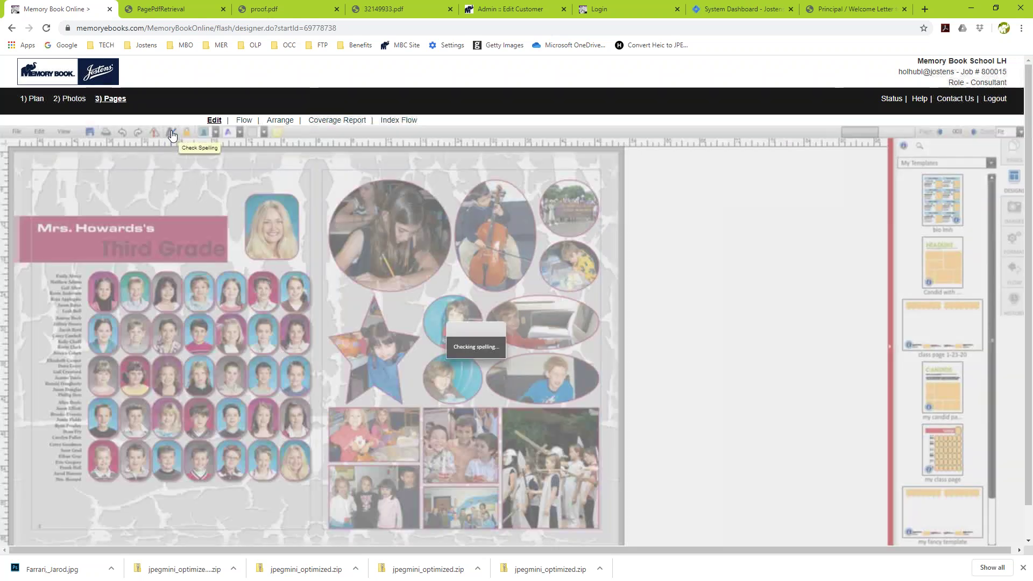
{"action": "left_click", "coordinate": [519, 360]}
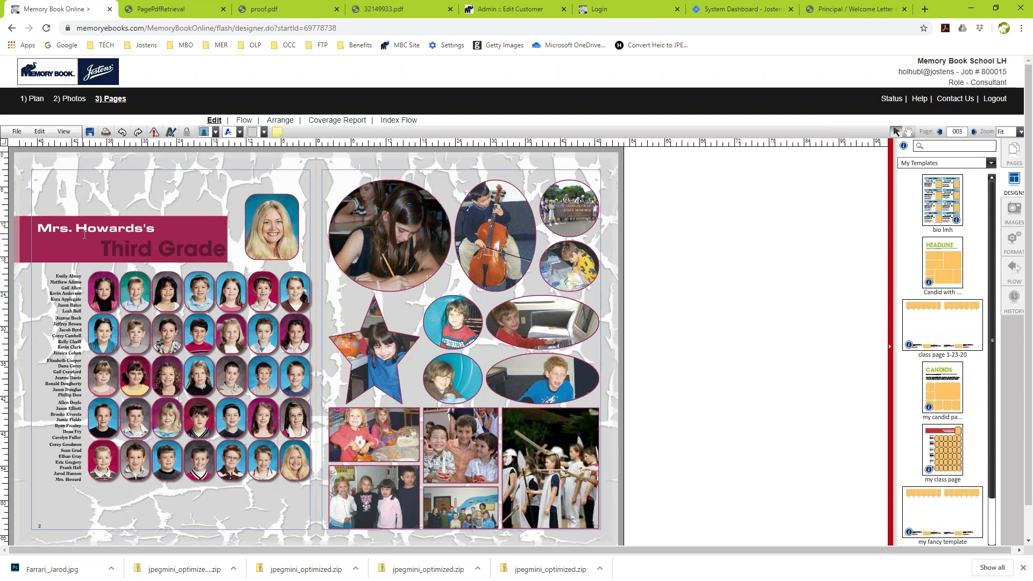
Step: Delete the extra "s" before the apostrophe in the teacher's name heading, save the page and return to the page ladder
{"action": "left_click", "coordinate": [144, 227]}
{"action": "left_click", "coordinate": [146, 229]}
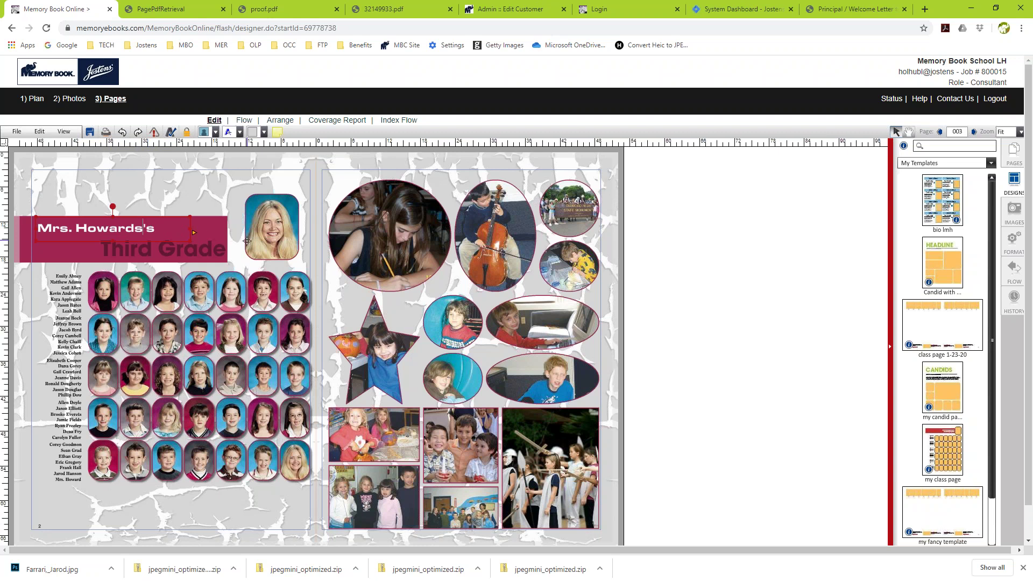
{"action": "key", "text": "BackSpace"}
{"action": "left_click", "coordinate": [90, 133]}
{"action": "left_click", "coordinate": [31, 98]}
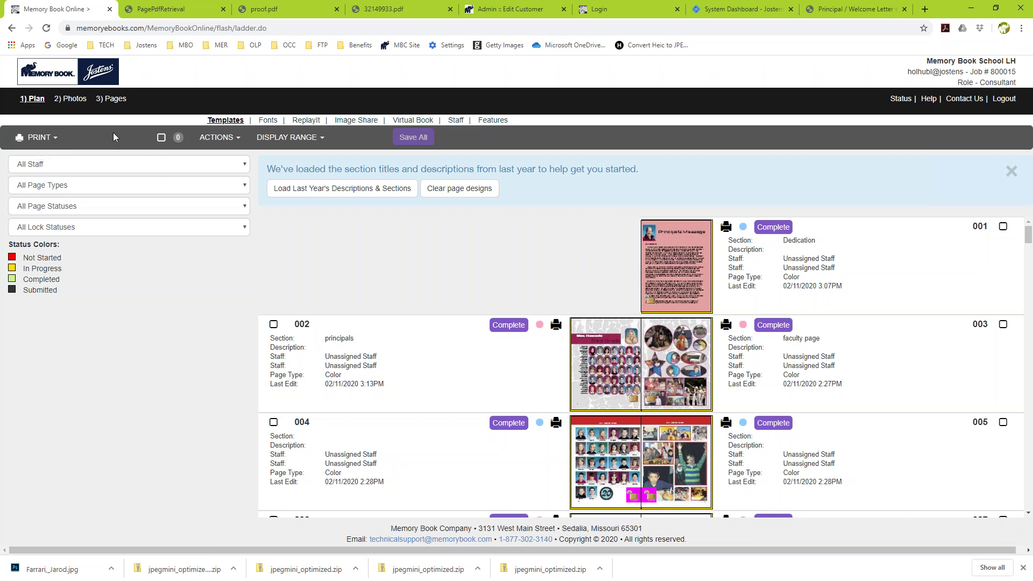
Step: Show the ladder's print options and look over the page thumbnails in the ladder
{"action": "left_click", "coordinate": [47, 141]}
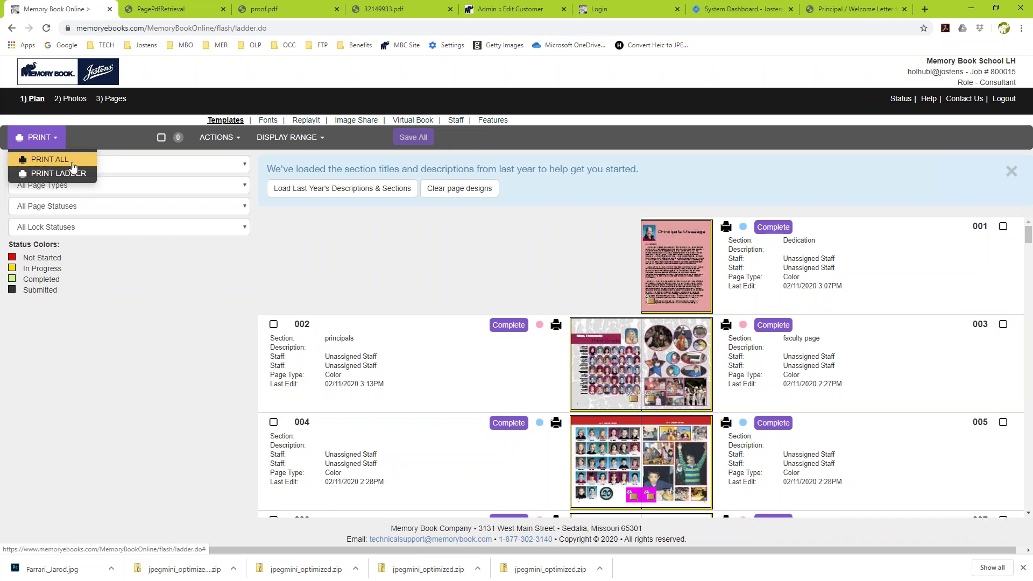
{"action": "scroll", "coordinate": [613, 296], "scroll_direction": "down", "scroll_amount": 3}
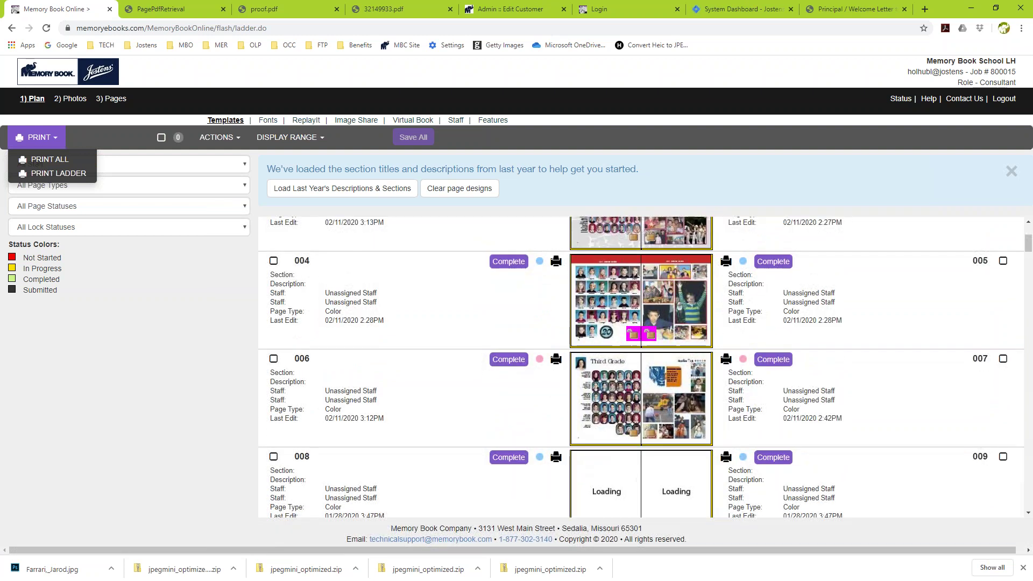
{"action": "scroll", "coordinate": [451, 377], "scroll_direction": "down", "scroll_amount": 3}
{"action": "scroll", "coordinate": [451, 377], "scroll_direction": "up", "scroll_amount": 6}
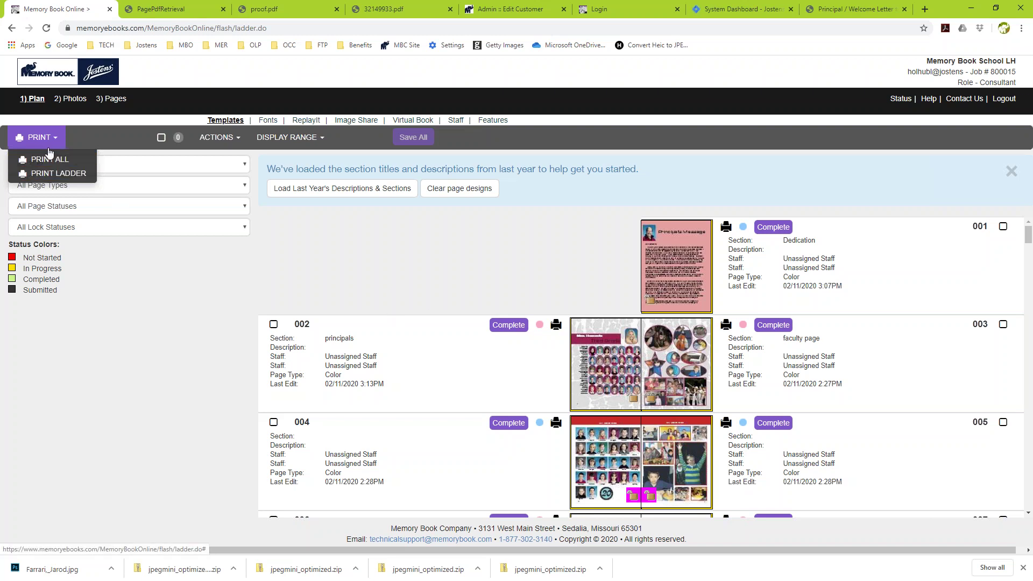
Step: Switch to the single-page PDF proof of page 001 and read through its Principal's Message
{"action": "left_click", "coordinate": [173, 12]}
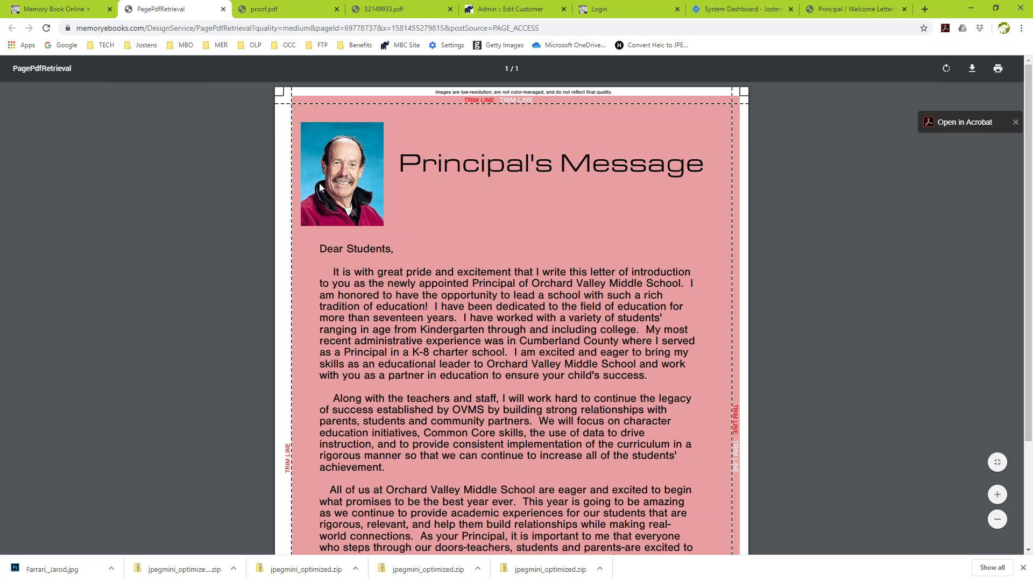
{"action": "scroll", "coordinate": [638, 355], "scroll_direction": "down", "scroll_amount": 3}
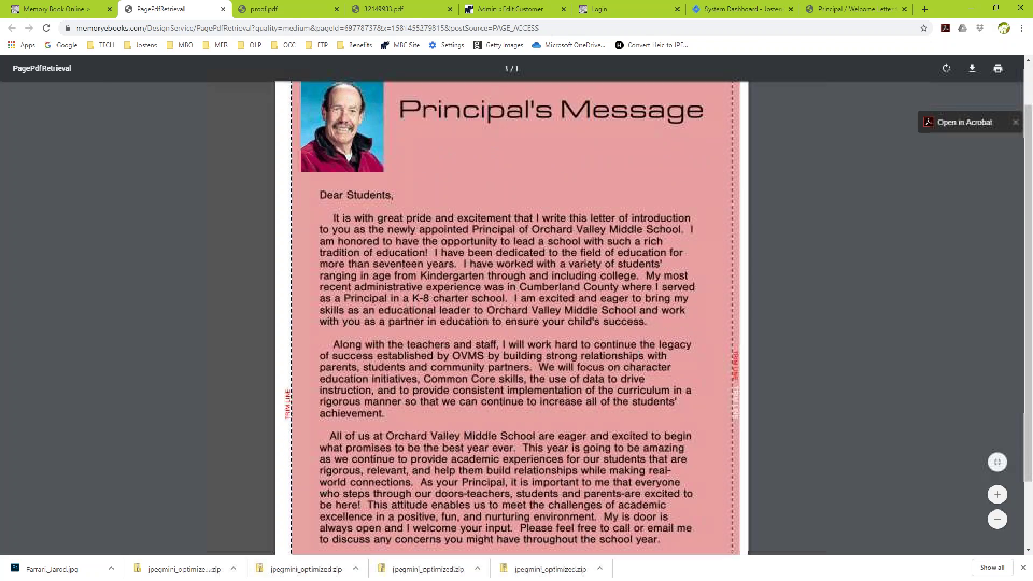
{"action": "scroll", "coordinate": [638, 354], "scroll_direction": "up", "scroll_amount": 3}
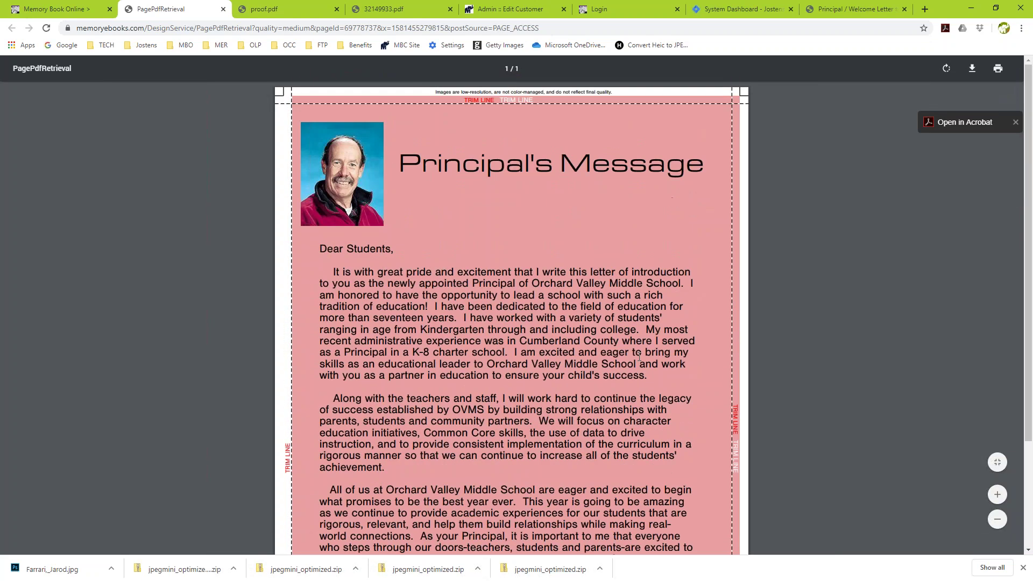
Step: Switch to the full-book proof.pdf and review the Principal's Message and the Third Grade portrait page
{"action": "left_click", "coordinate": [401, 16]}
{"action": "left_click", "coordinate": [262, 13]}
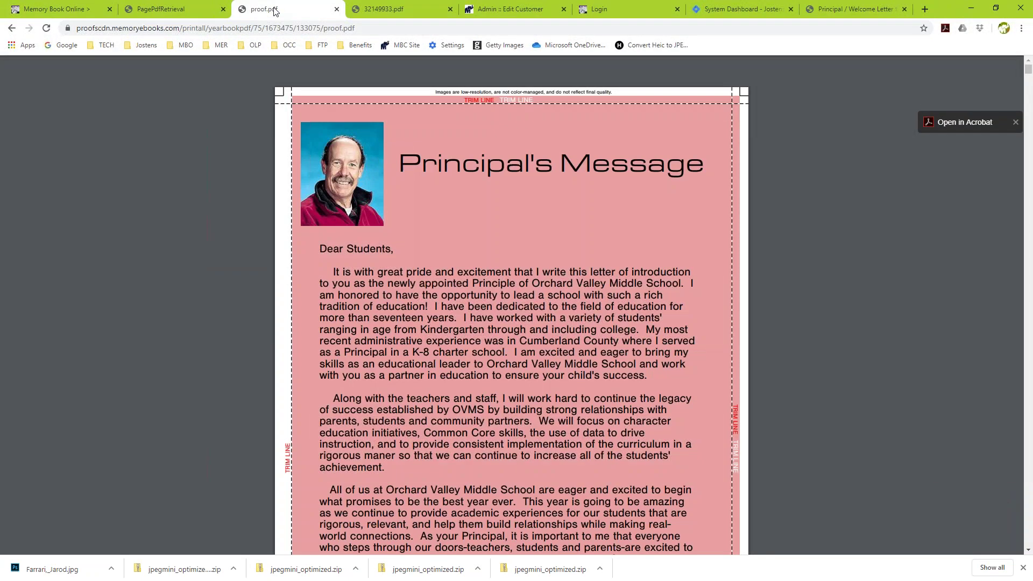
{"action": "scroll", "coordinate": [529, 332], "scroll_direction": "down", "scroll_amount": 12}
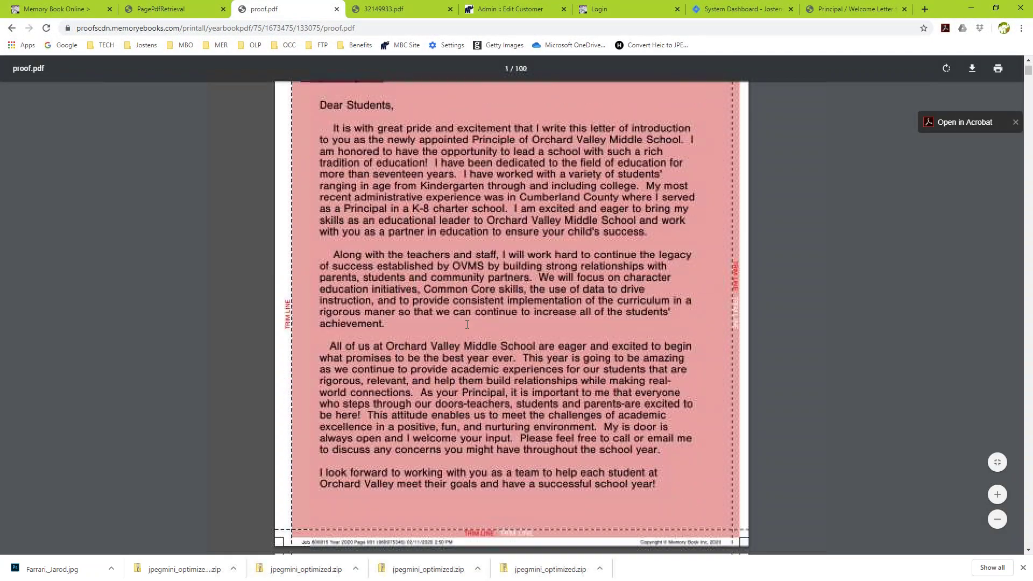
{"action": "scroll", "coordinate": [467, 324], "scroll_direction": "down", "scroll_amount": 6}
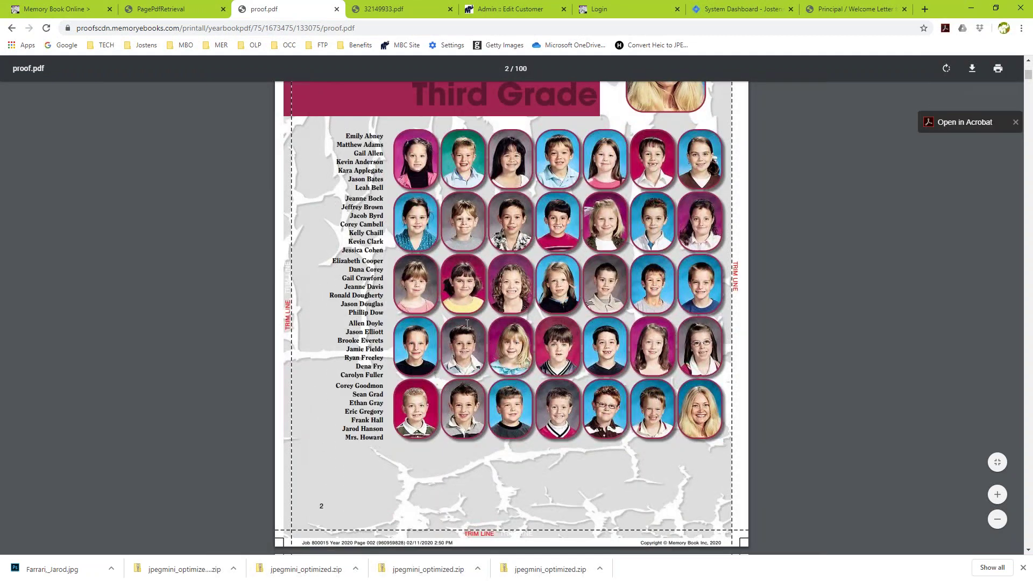
{"action": "scroll", "coordinate": [392, 369], "scroll_direction": "up", "scroll_amount": 7}
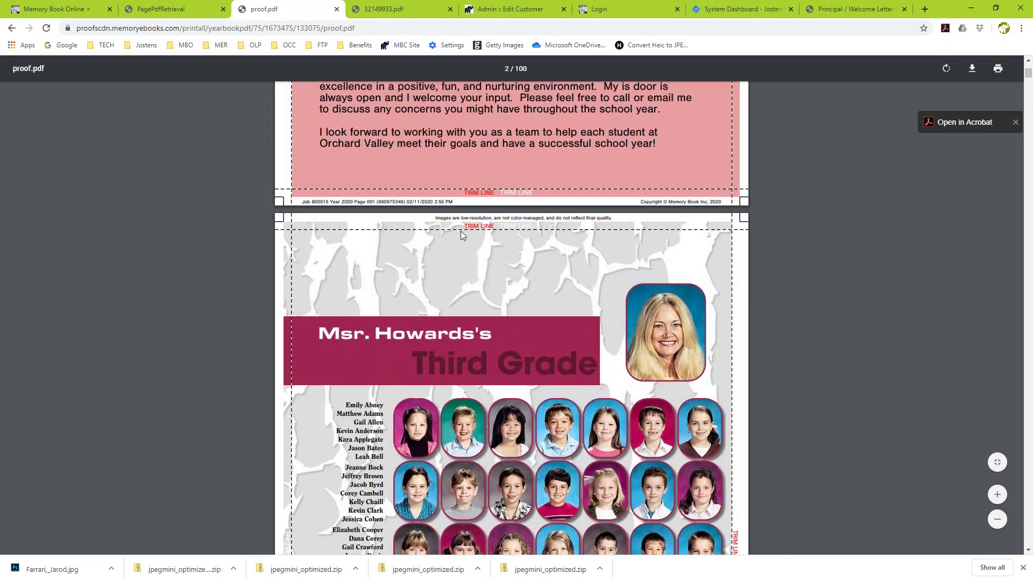
{"action": "scroll", "coordinate": [738, 428], "scroll_direction": "down", "scroll_amount": 7}
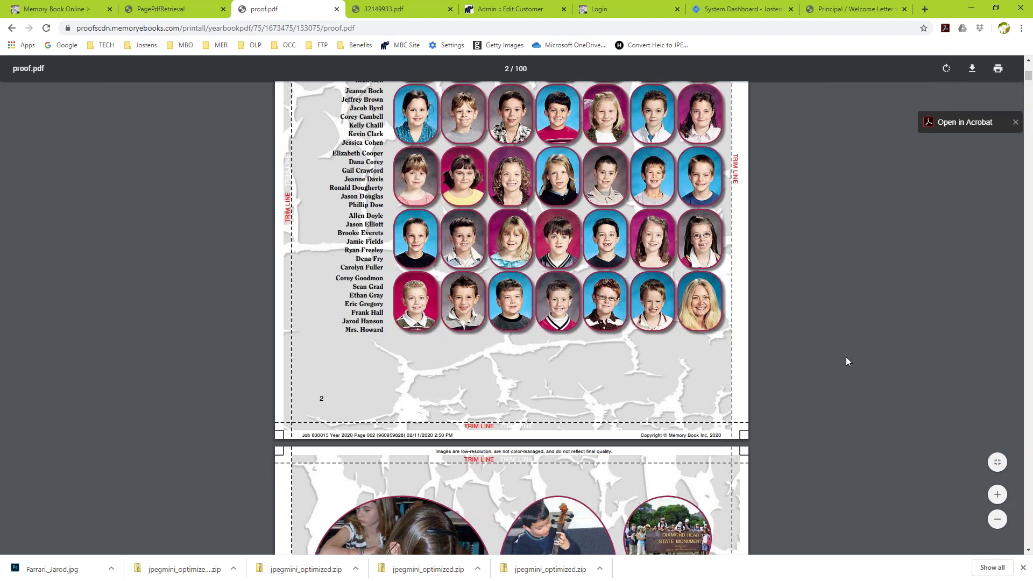
{"action": "scroll", "coordinate": [819, 339], "scroll_direction": "up", "scroll_amount": 12}
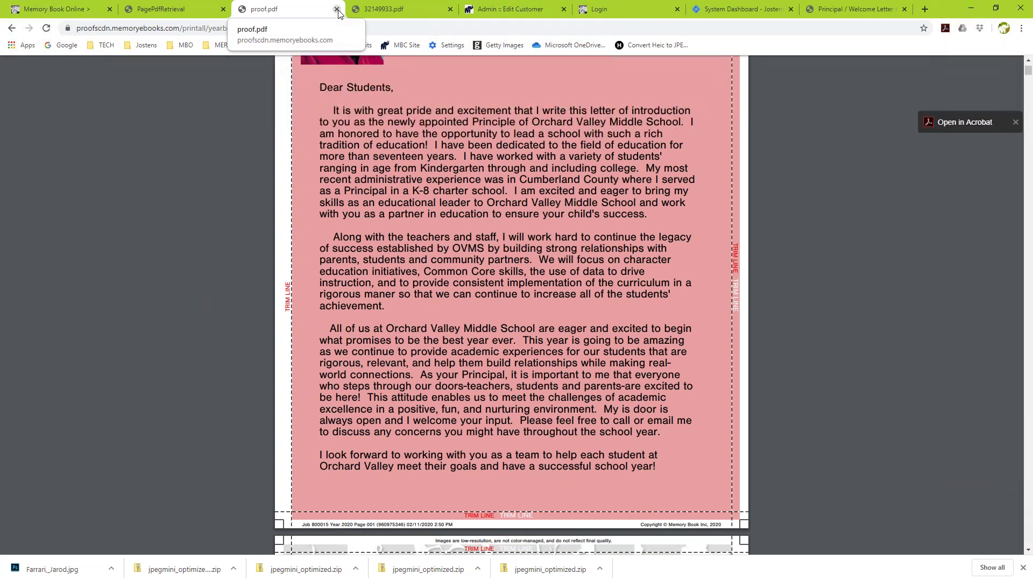
Step: Return to the Memory Book page ladder and open page 001 in the page designer
{"action": "left_click", "coordinate": [54, 9]}
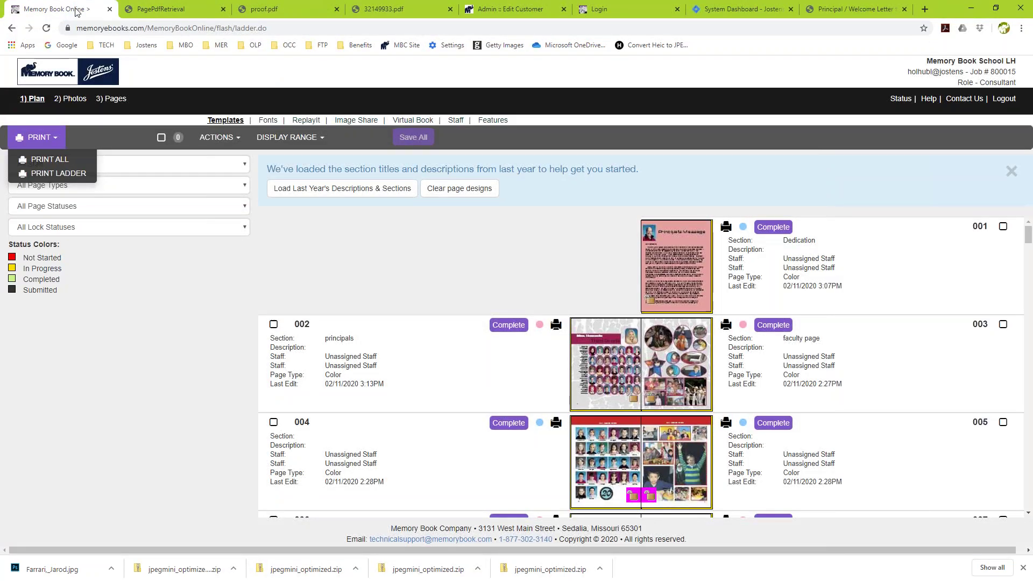
{"action": "left_click", "coordinate": [677, 299]}
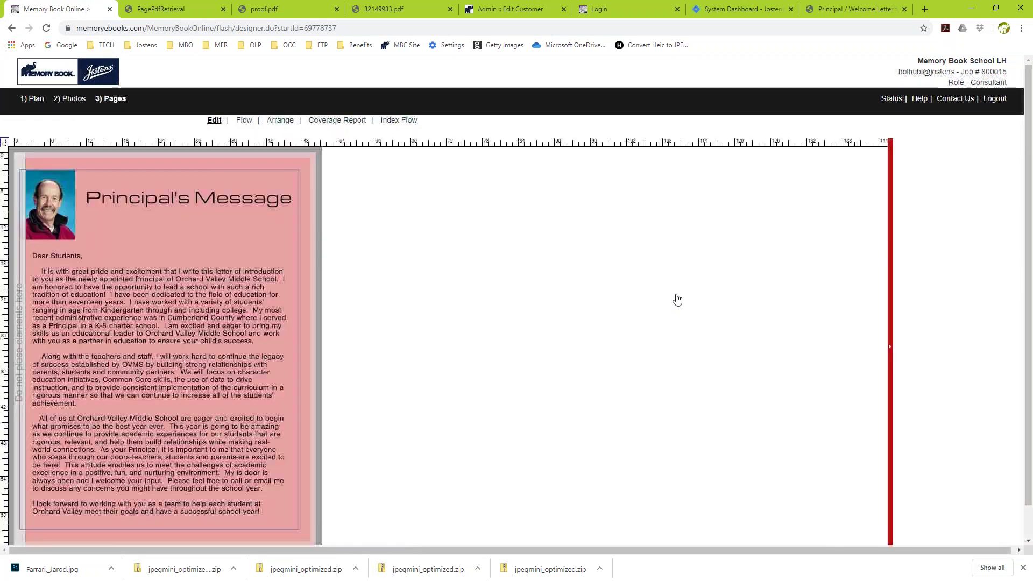
{"action": "left_click", "coordinate": [288, 202]}
{"action": "left_click", "coordinate": [278, 173]}
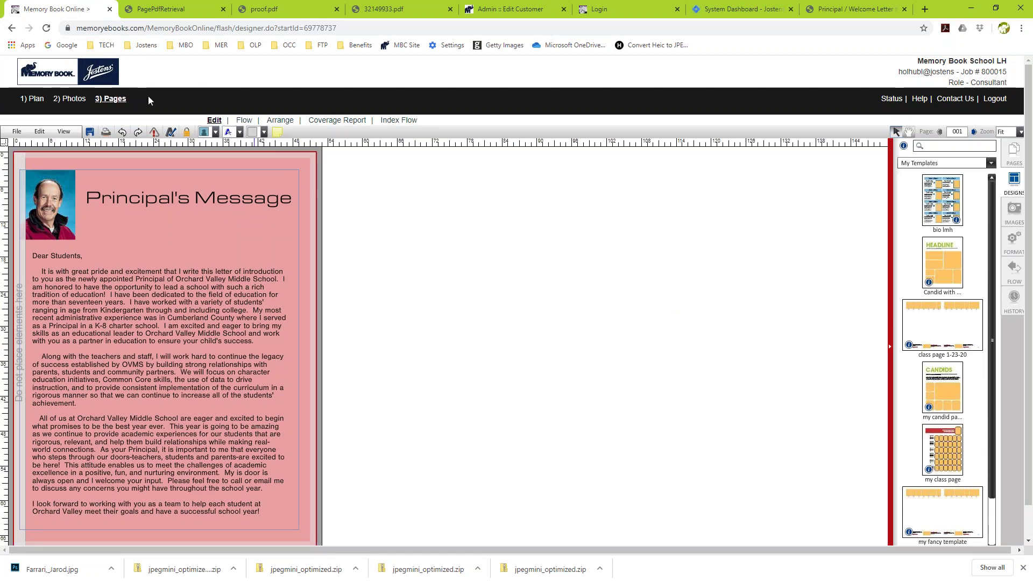
{"action": "right_click", "coordinate": [12, 27]}
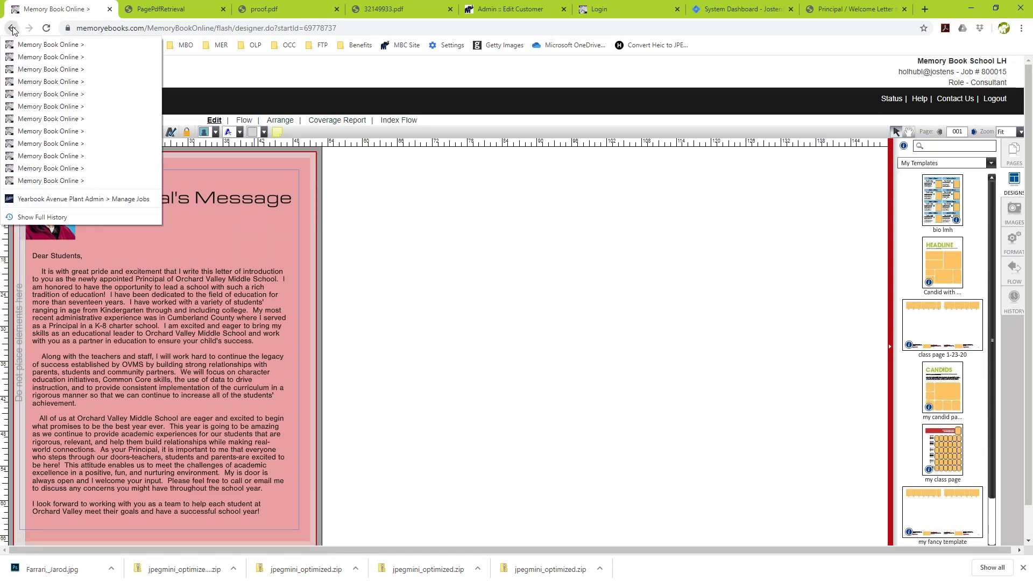
{"action": "left_click", "coordinate": [263, 230]}
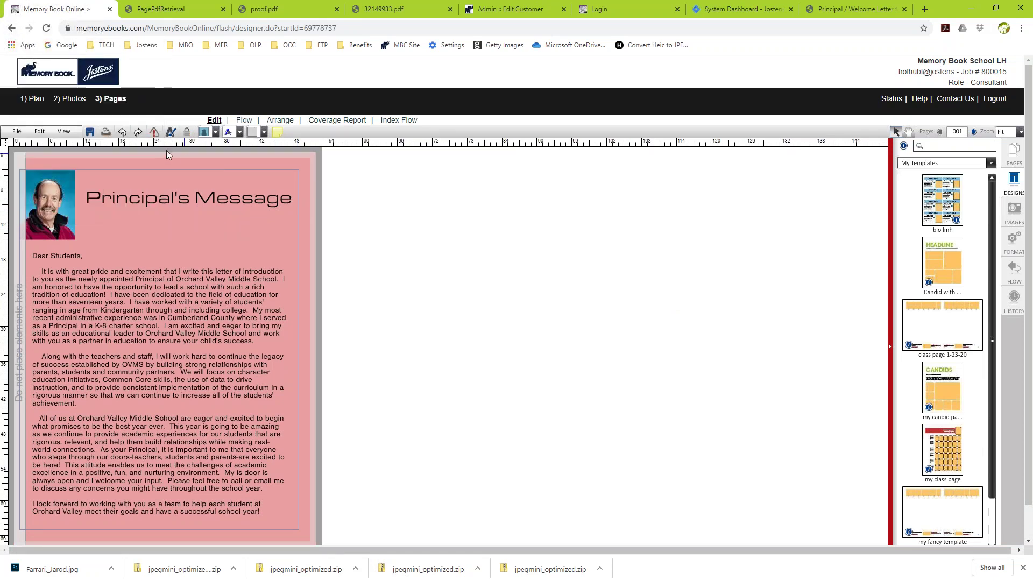
Step: Advance through the spreads in the page designer to 006–007 to check the corrected headings
{"action": "left_click", "coordinate": [974, 131]}
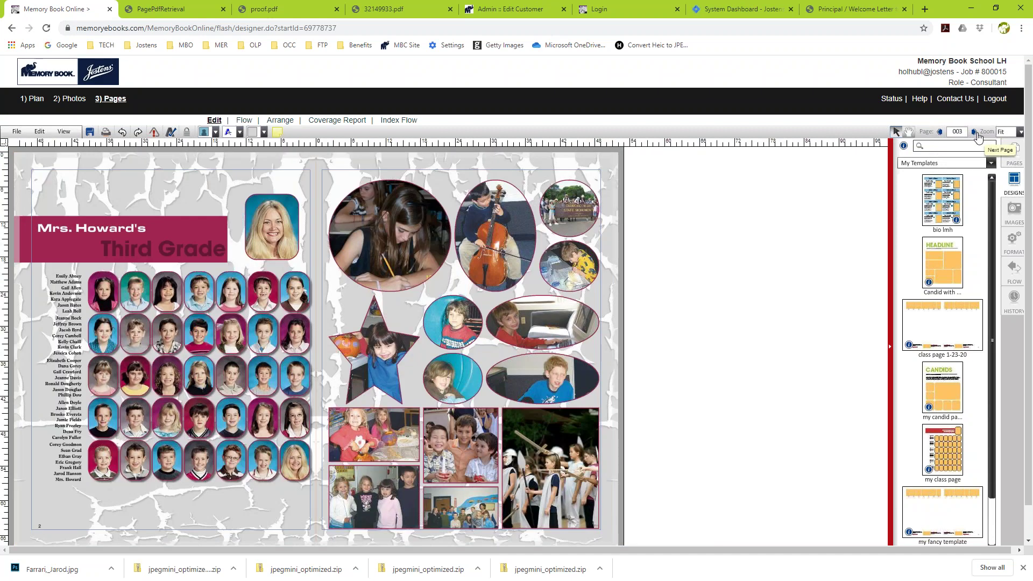
{"action": "left_click", "coordinate": [976, 133]}
{"action": "left_click", "coordinate": [975, 133]}
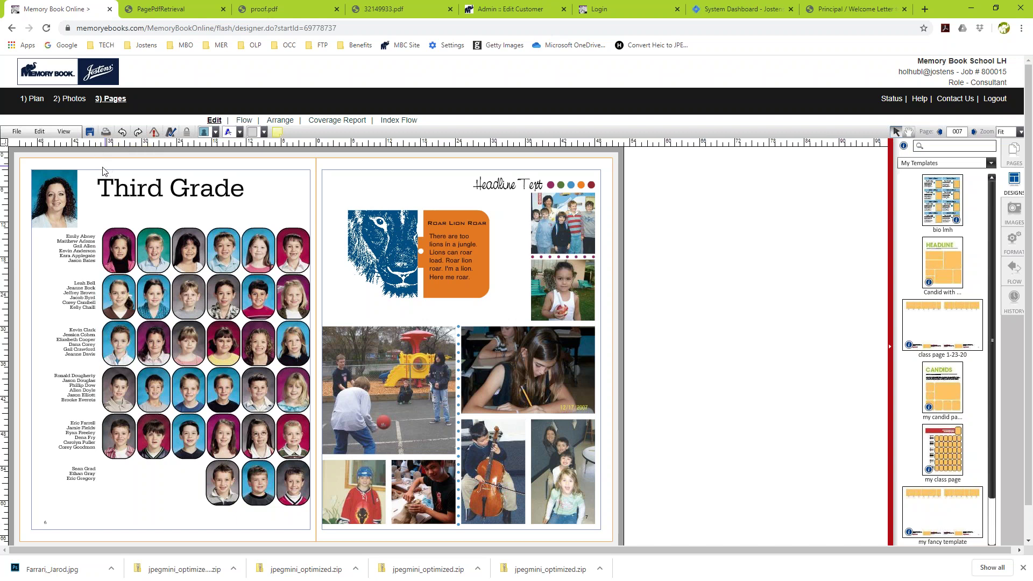
Step: Return to the page ladder and mark page 001 as complete
{"action": "left_click", "coordinate": [34, 101]}
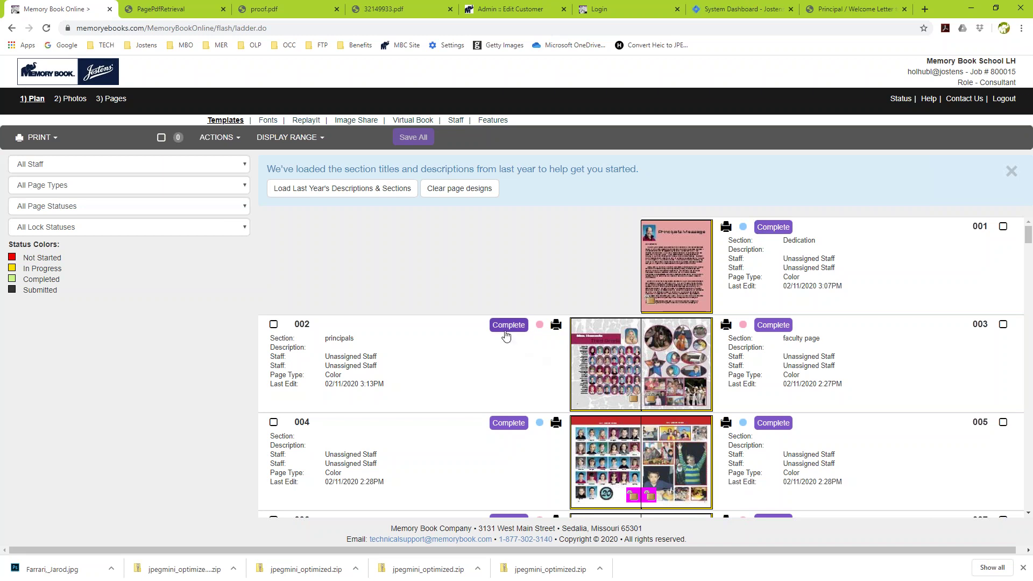
{"action": "left_click", "coordinate": [771, 227]}
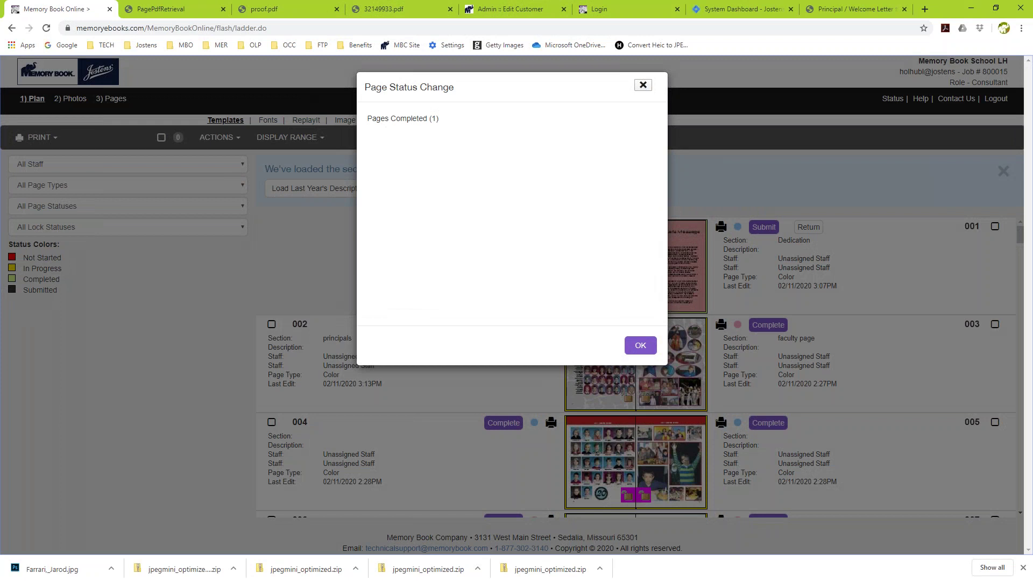
{"action": "left_click", "coordinate": [641, 347]}
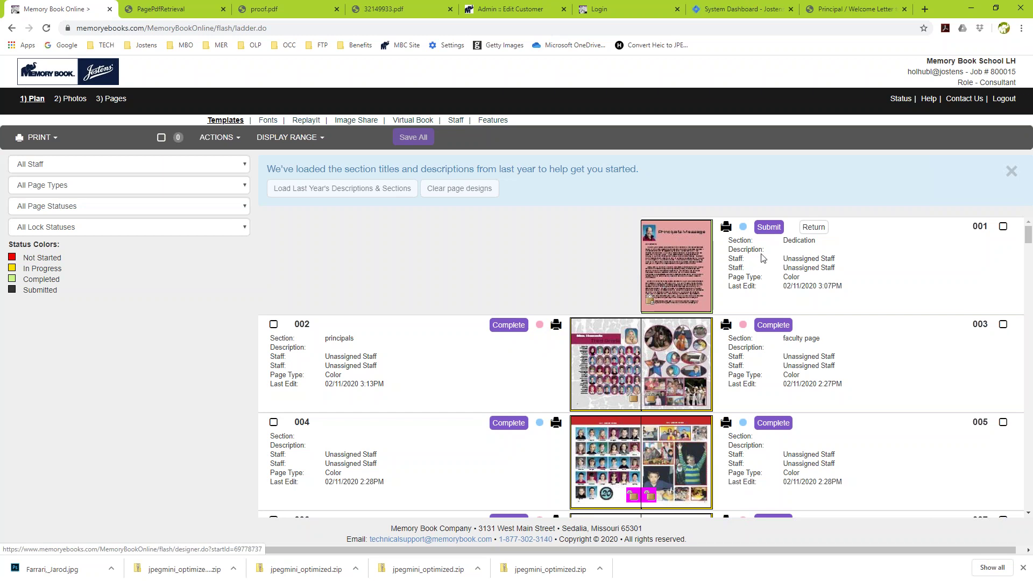
Step: Return page 001 for further editing, and mark it complete again
{"action": "left_click", "coordinate": [814, 227]}
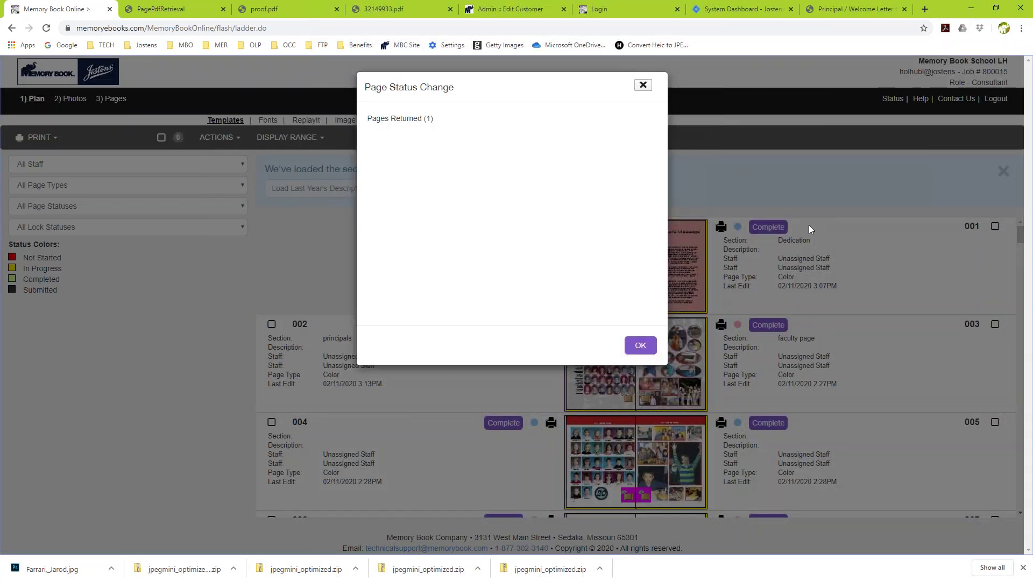
{"action": "left_click", "coordinate": [648, 345]}
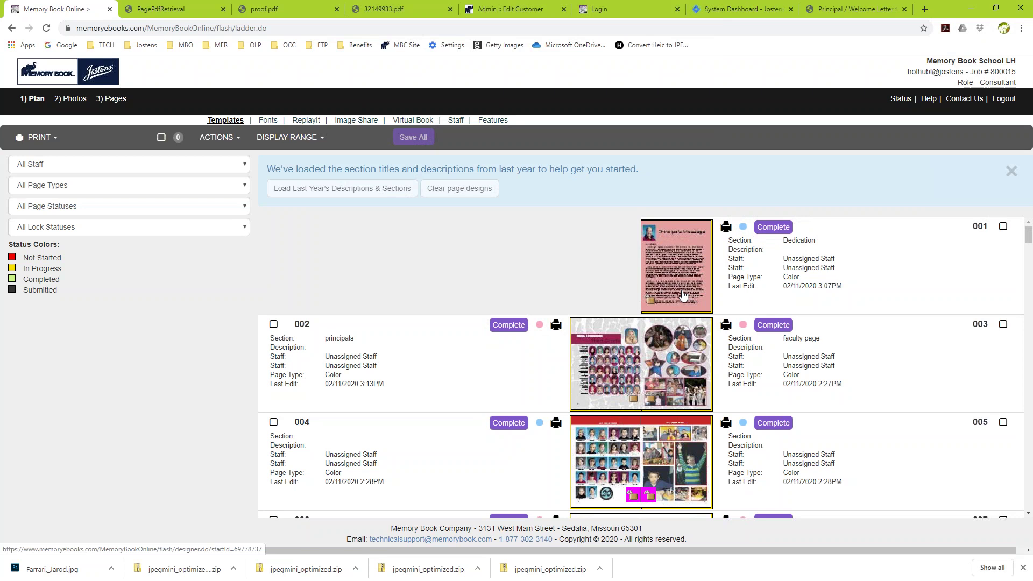
{"action": "left_click", "coordinate": [777, 231]}
{"action": "left_click", "coordinate": [639, 346]}
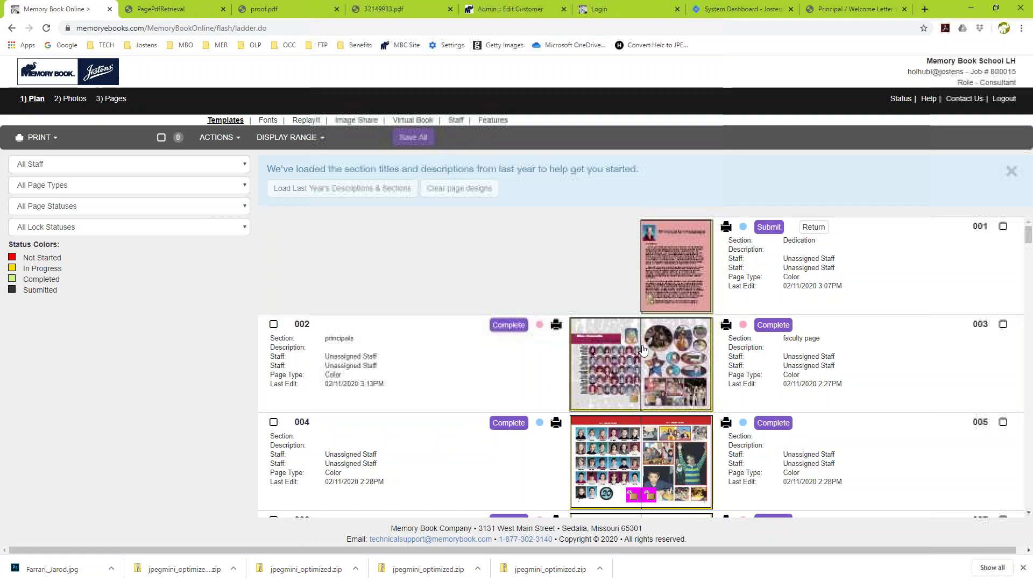
Step: Mark page 002 as complete and try to complete page 003
{"action": "left_click", "coordinate": [506, 326]}
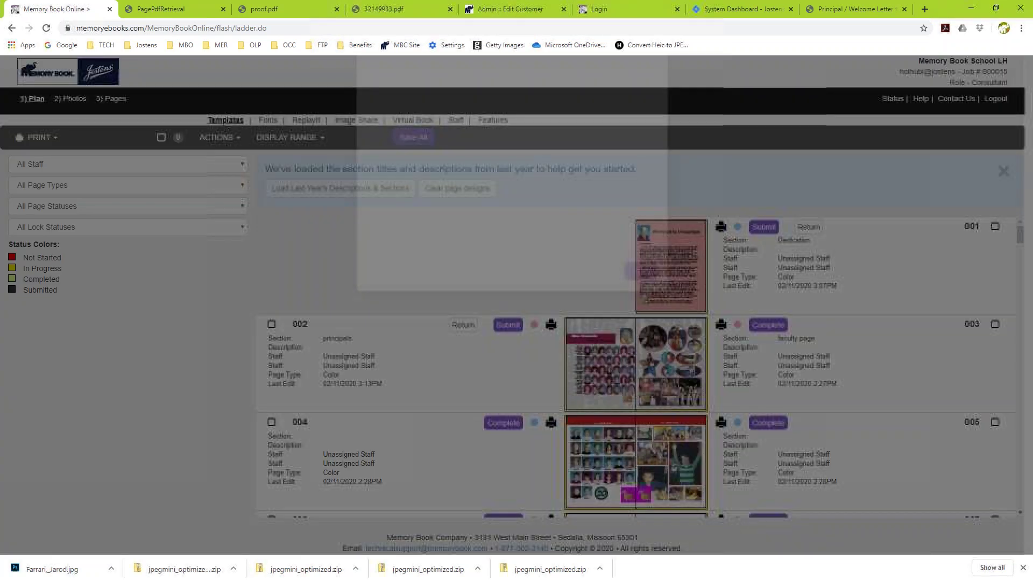
{"action": "left_click", "coordinate": [649, 342]}
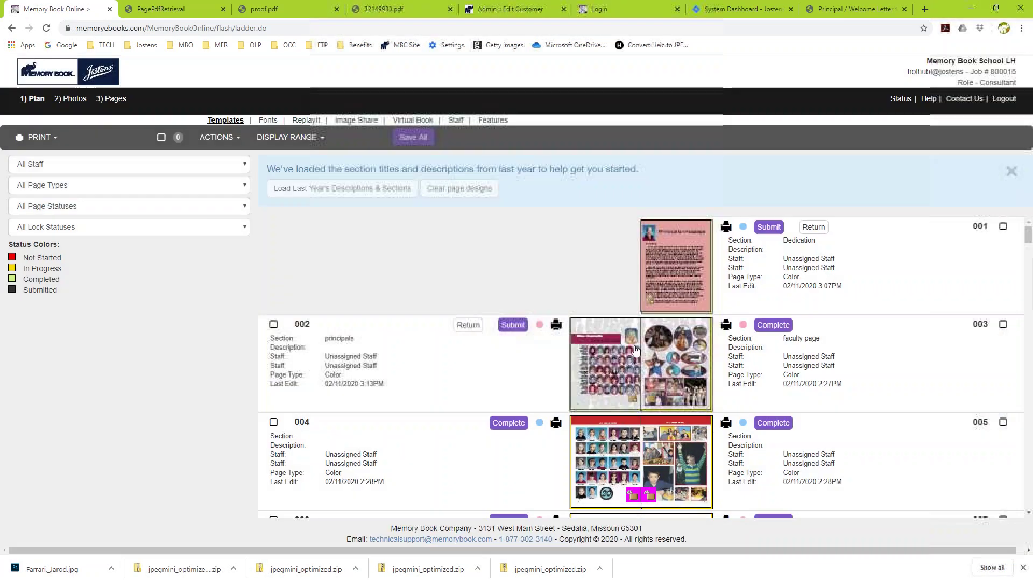
{"action": "left_click", "coordinate": [774, 326]}
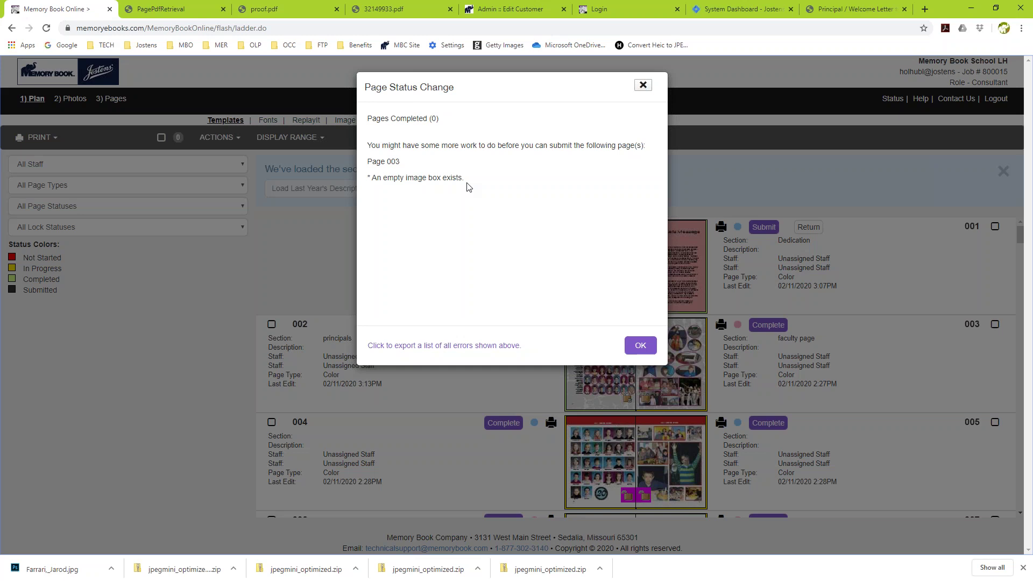
{"action": "left_click", "coordinate": [641, 345]}
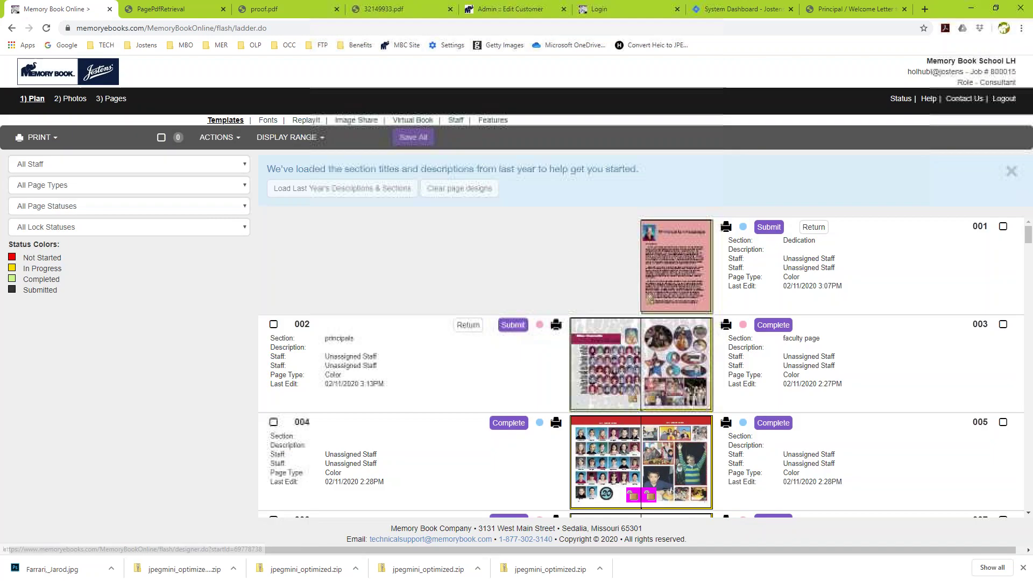
Step: Open page 003 with its spread in the page designer
{"action": "left_click", "coordinate": [674, 361]}
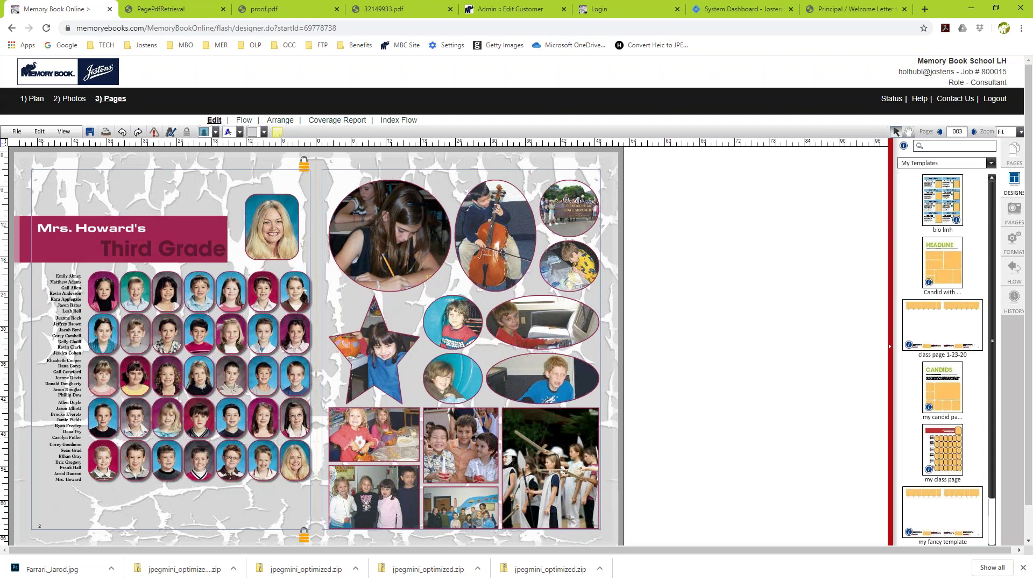
{"action": "scroll", "coordinate": [687, 348], "scroll_direction": "down", "scroll_amount": 1}
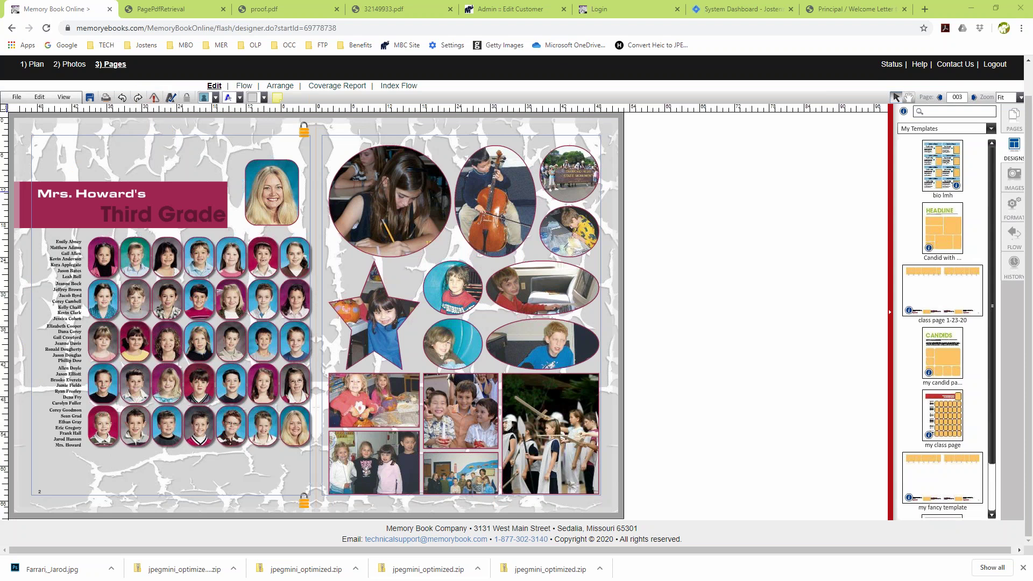
Step: Add a placeholder text box to page 002 and place it over the bottom rows of student portraits
{"action": "mouse_move", "coordinate": [158, 88]}
{"action": "left_mouse_down"}
{"action": "mouse_move", "coordinate": [139, 89]}
{"action": "mouse_move", "coordinate": [175, 98]}
{"action": "left_mouse_up"}
{"action": "key", "text": "Escape"}
{"action": "left_click_drag", "start_coordinate": [225, 107], "coordinate": [229, 325]}
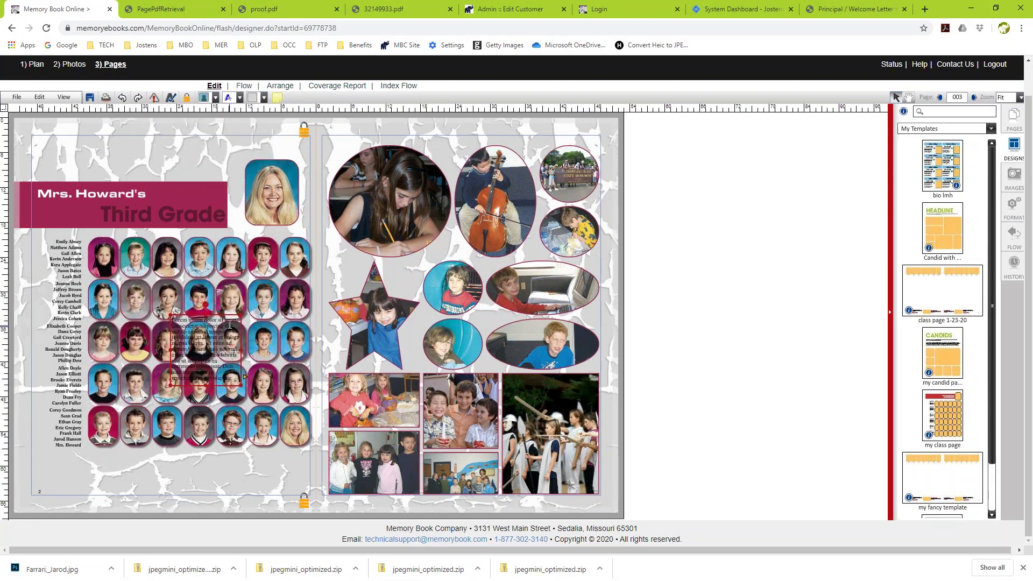
{"action": "left_click_drag", "start_coordinate": [230, 325], "coordinate": [175, 409]}
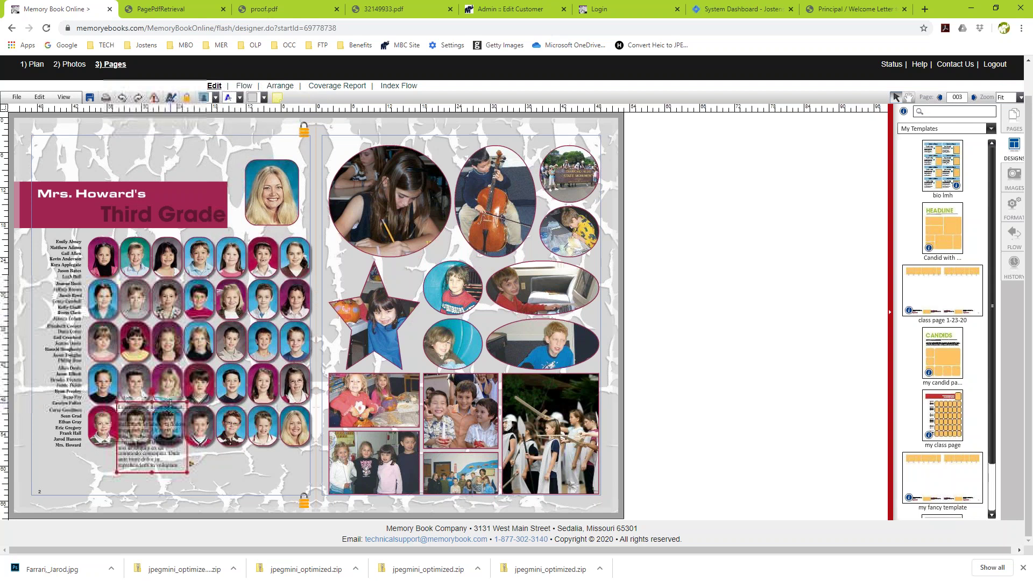
{"action": "left_click", "coordinate": [713, 330]}
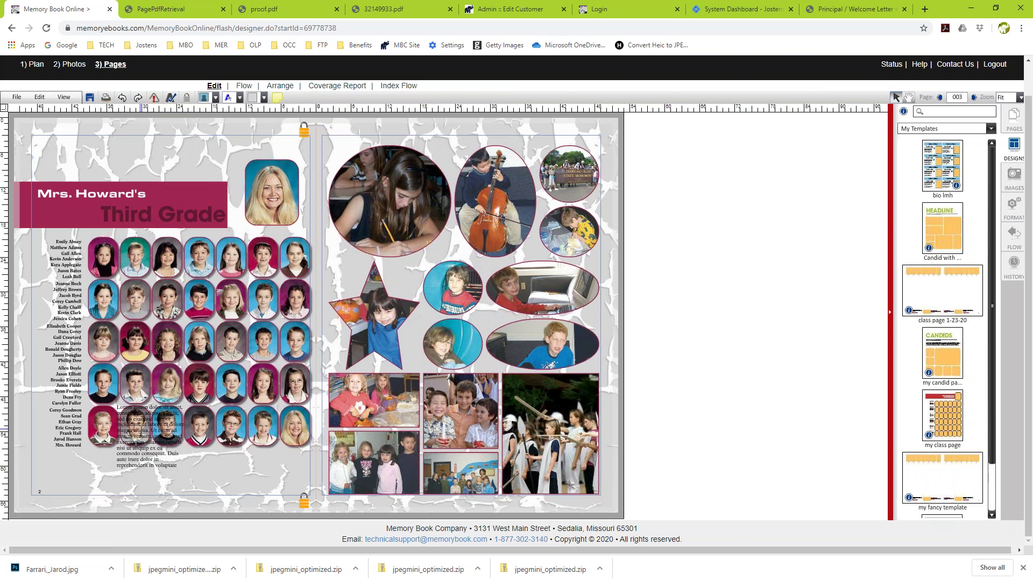
Step: Check the spread for errors and delete the placeholder text box from the portraits on page 002
{"action": "left_click", "coordinate": [154, 99]}
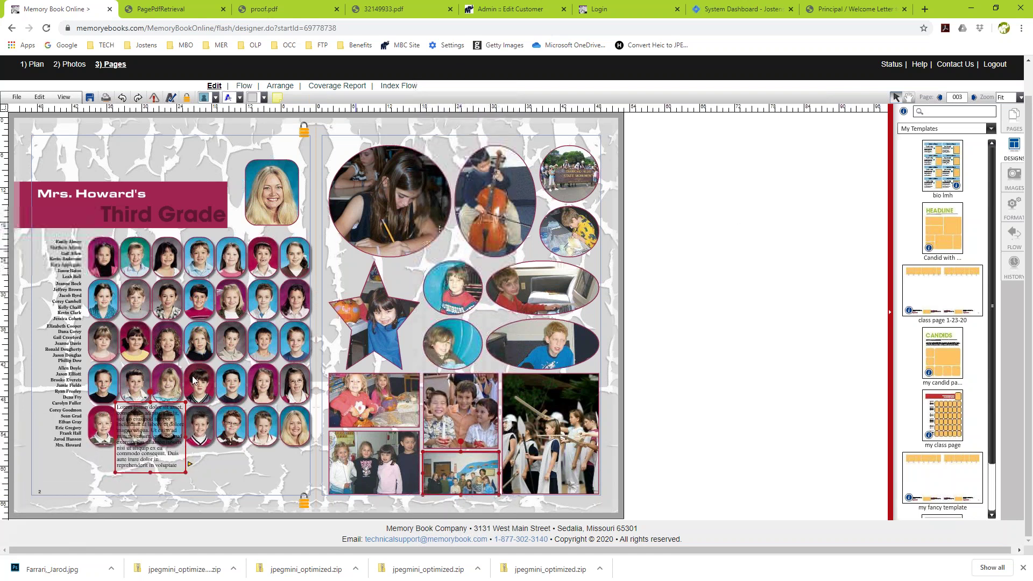
{"action": "left_click", "coordinate": [207, 471]}
{"action": "left_click", "coordinate": [182, 465]}
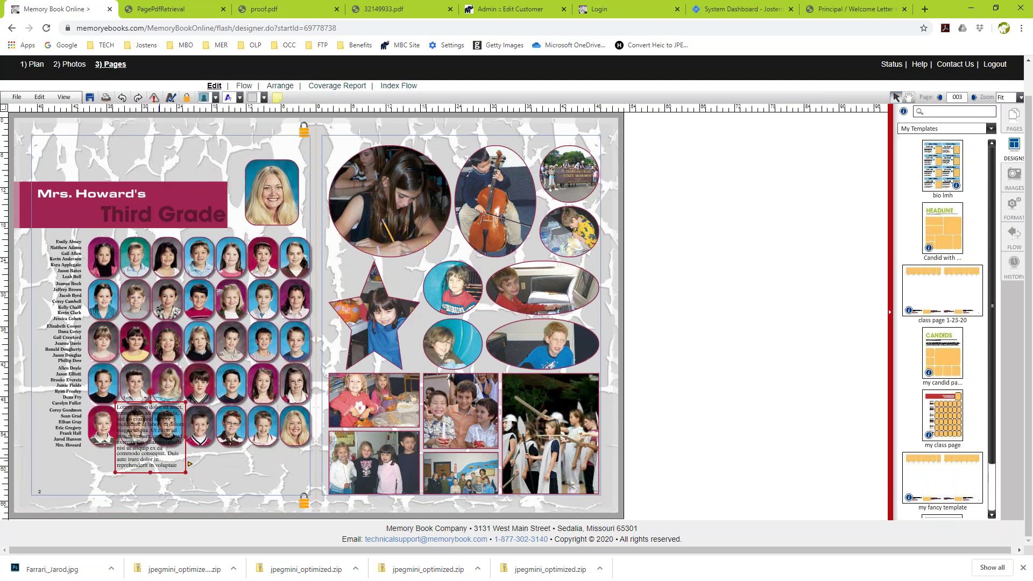
{"action": "key", "text": "Delete"}
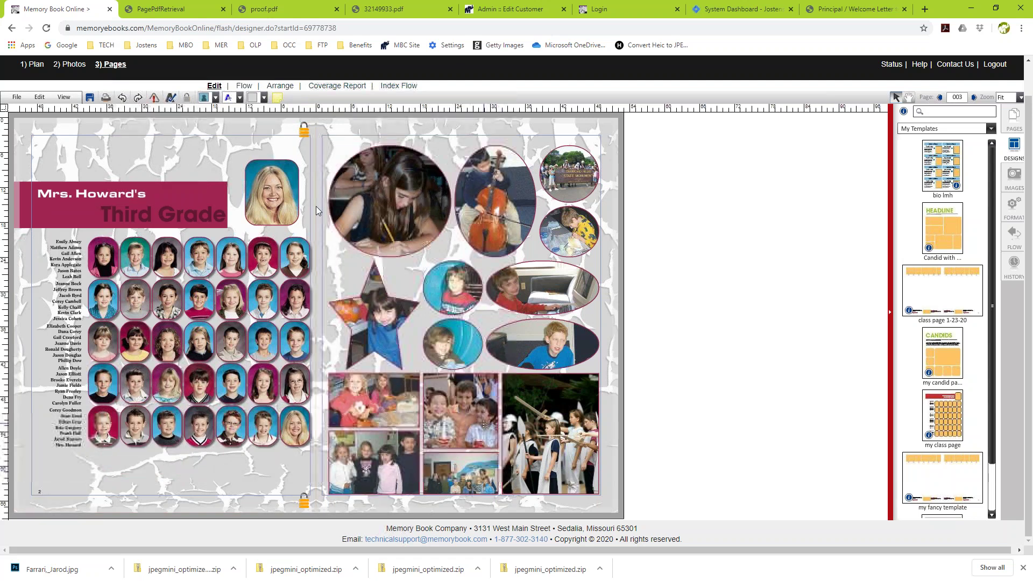
Step: Check the spread for errors and inspect the flagged image box on page 003 at 200% zoom
{"action": "left_click", "coordinate": [153, 97]}
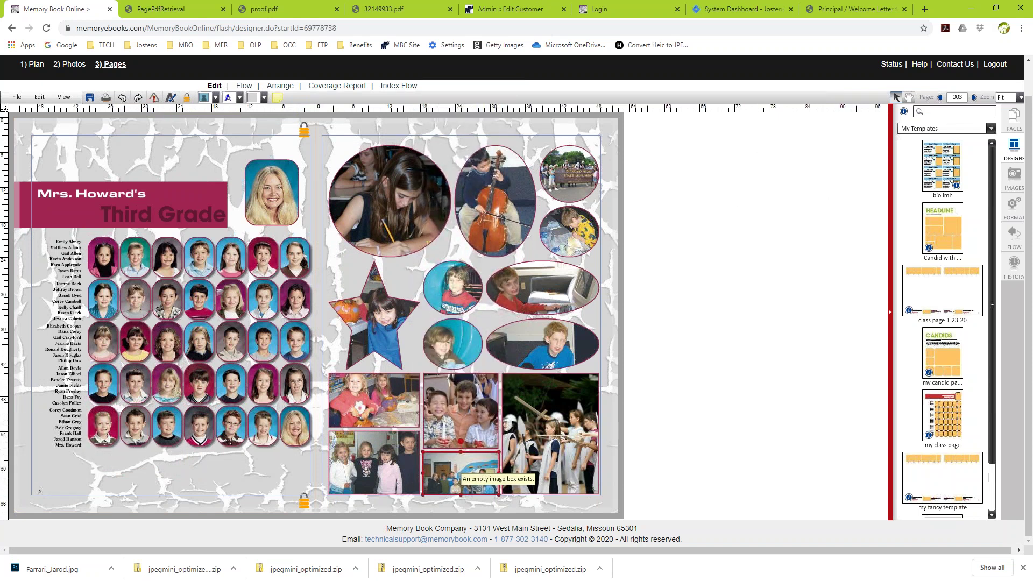
{"action": "left_click", "coordinate": [1019, 98]}
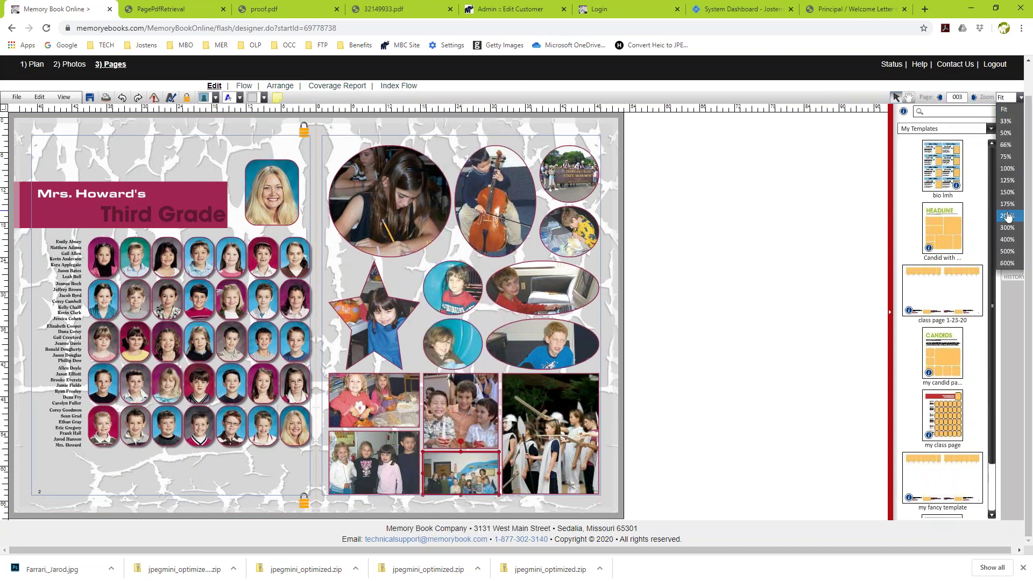
{"action": "left_click", "coordinate": [1007, 215]}
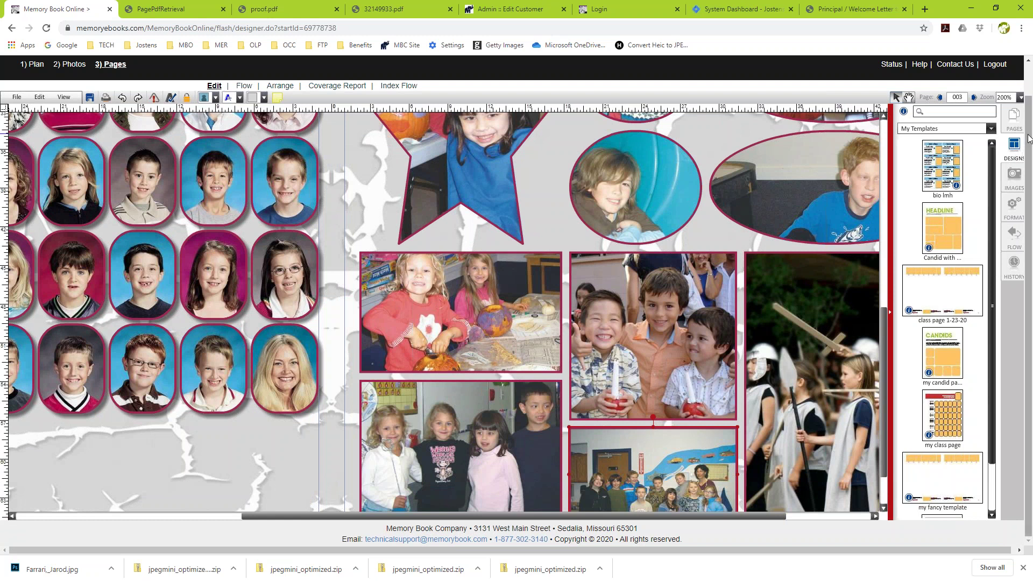
{"action": "scroll", "coordinate": [947, 322], "scroll_direction": "down", "scroll_amount": 1}
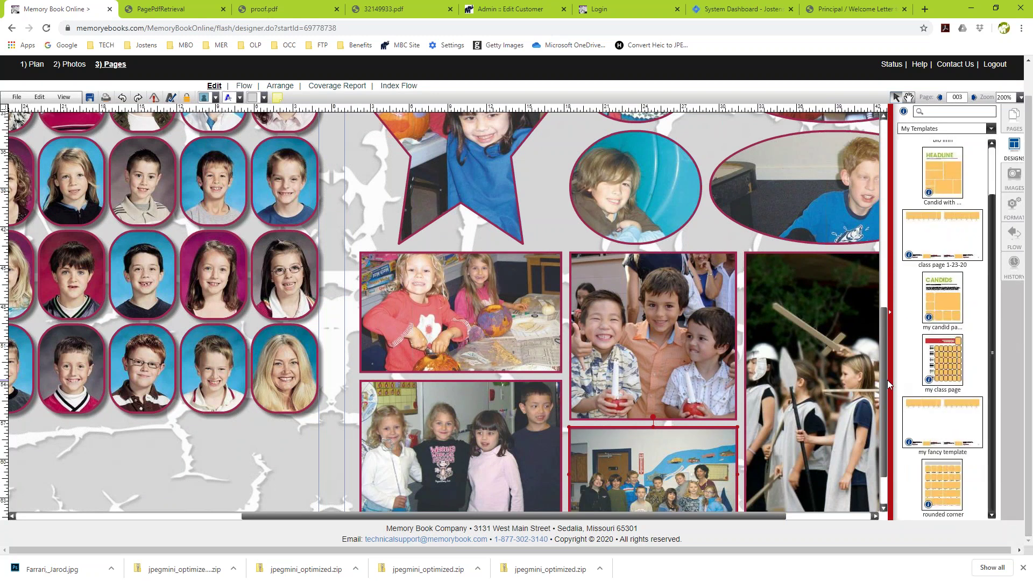
{"action": "scroll", "coordinate": [884, 381], "scroll_direction": "down", "scroll_amount": 2}
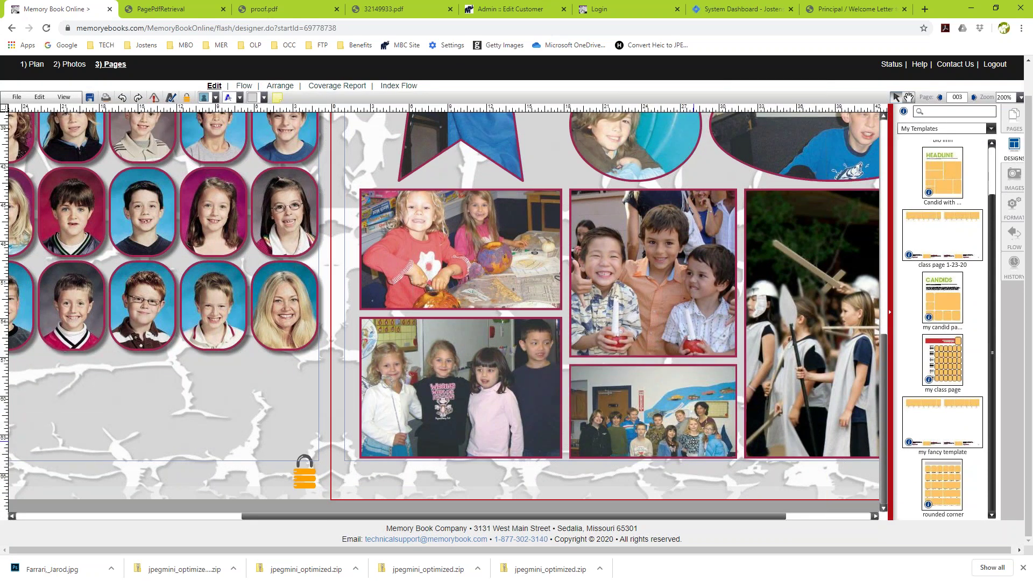
{"action": "left_click", "coordinate": [154, 99]}
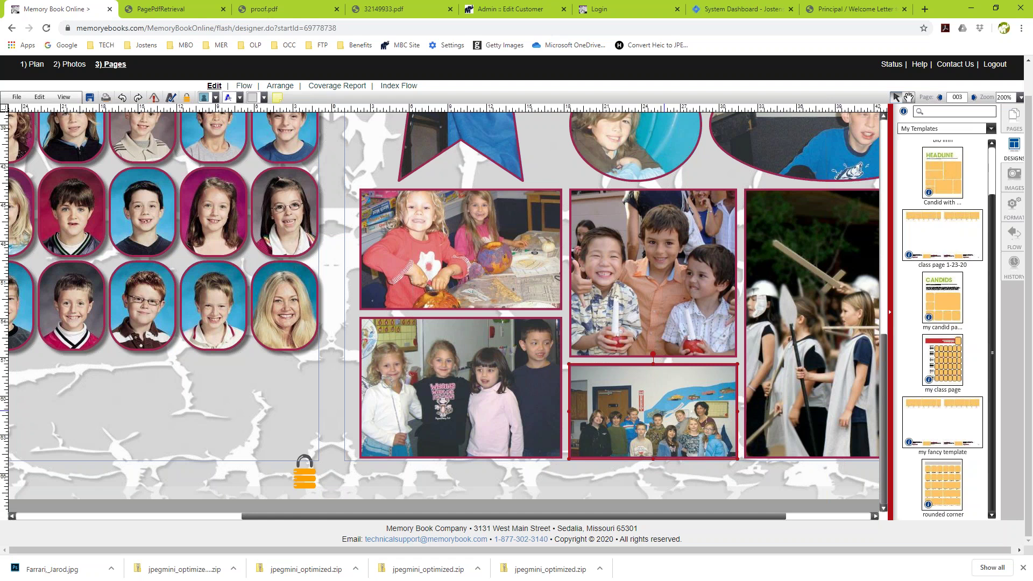
Step: Bring the flagged empty image box to the front of the class group photo and delete it
{"action": "left_click", "coordinate": [1015, 209]}
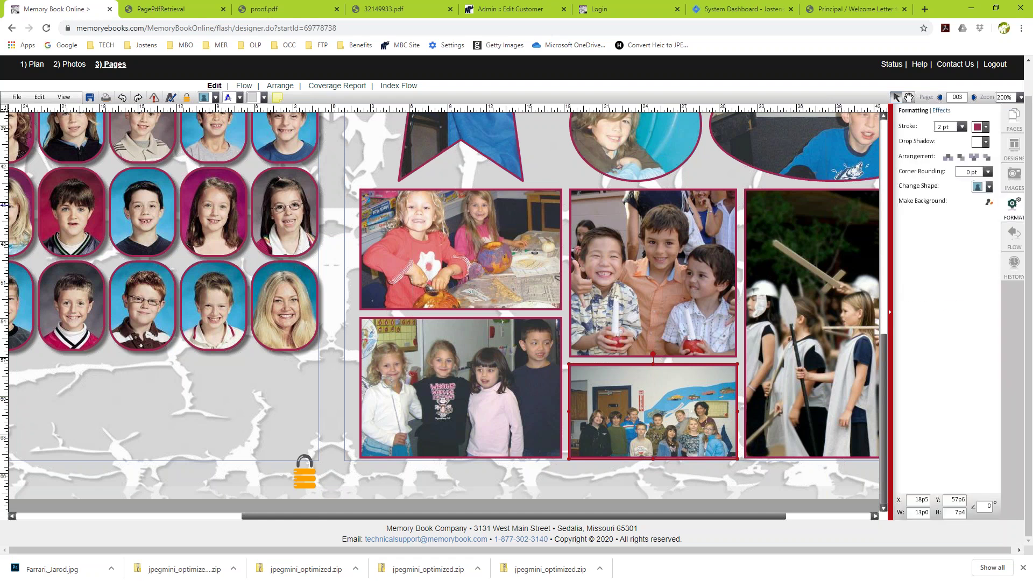
{"action": "left_click", "coordinate": [947, 159]}
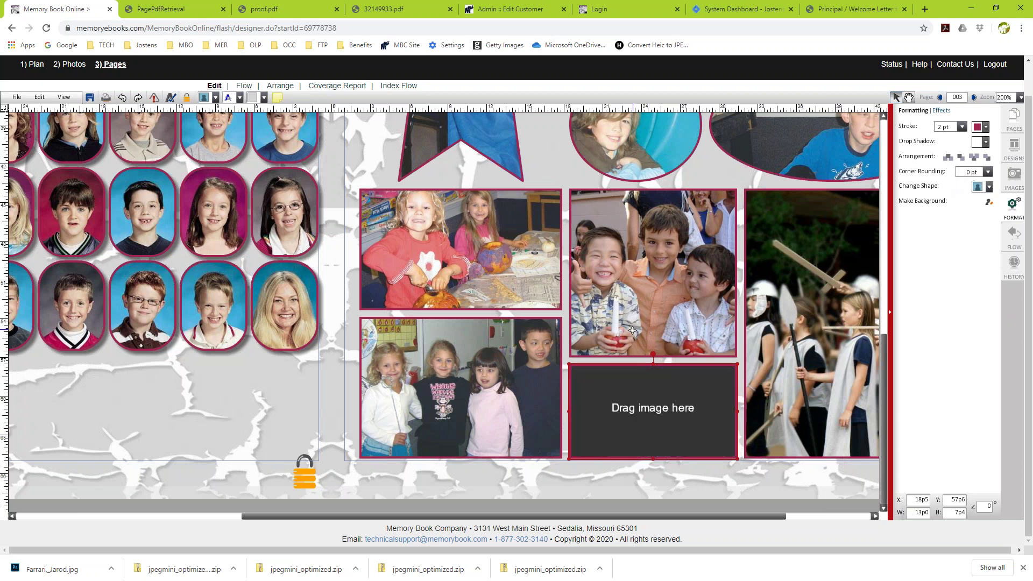
{"action": "left_click", "coordinate": [658, 408]}
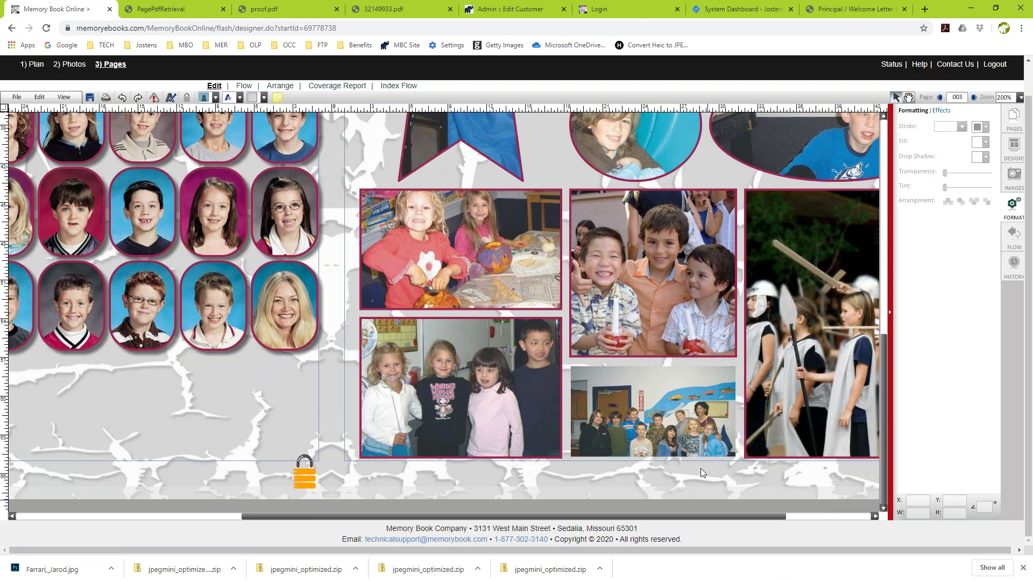
Step: Check the stroke on the photo of the three boys and give the class group photo below it a 2 pt stroke
{"action": "left_click", "coordinate": [670, 416]}
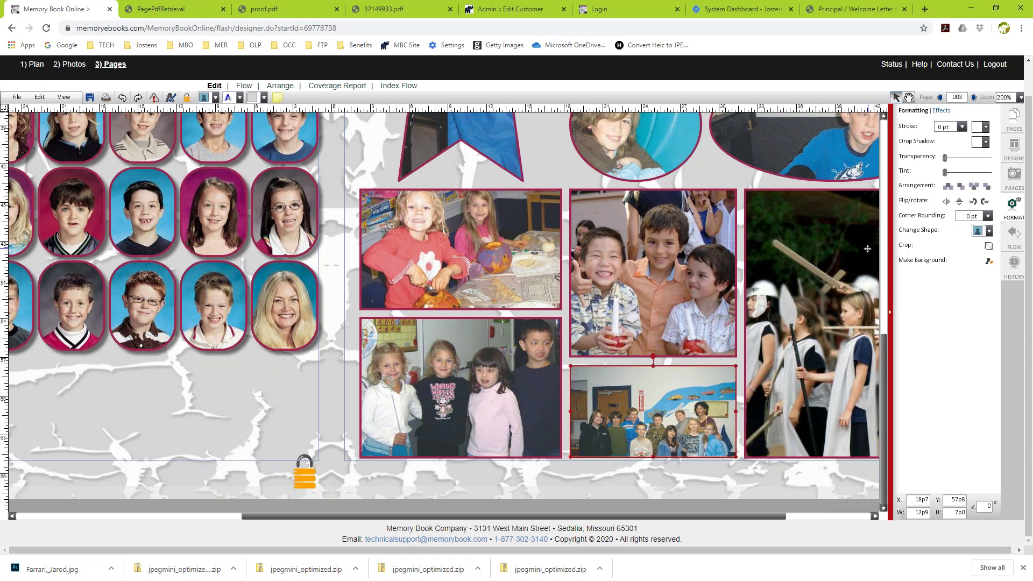
{"action": "left_click", "coordinate": [684, 250]}
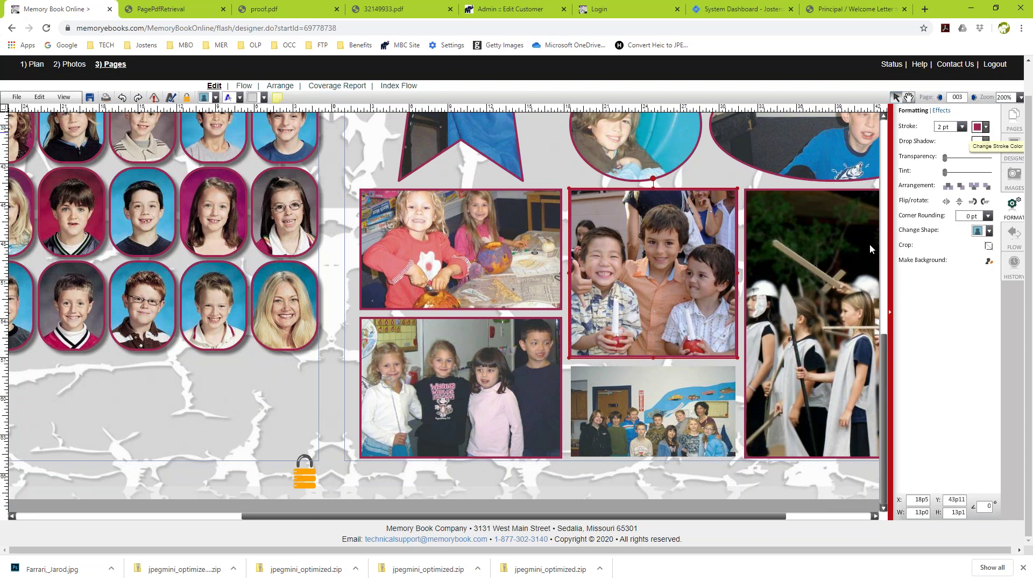
{"action": "left_click", "coordinate": [661, 416]}
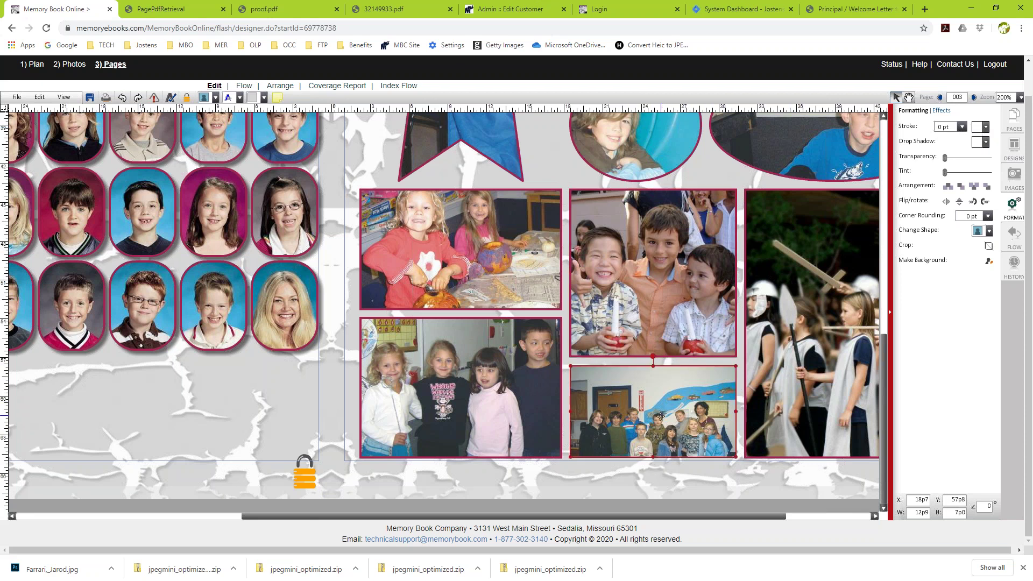
{"action": "left_click", "coordinate": [962, 128]}
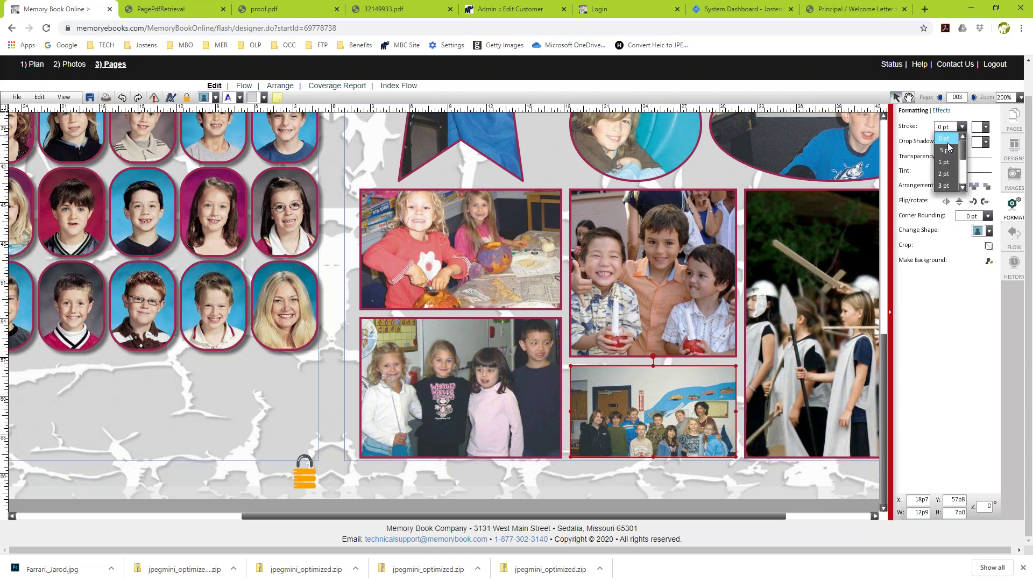
{"action": "left_click", "coordinate": [950, 175]}
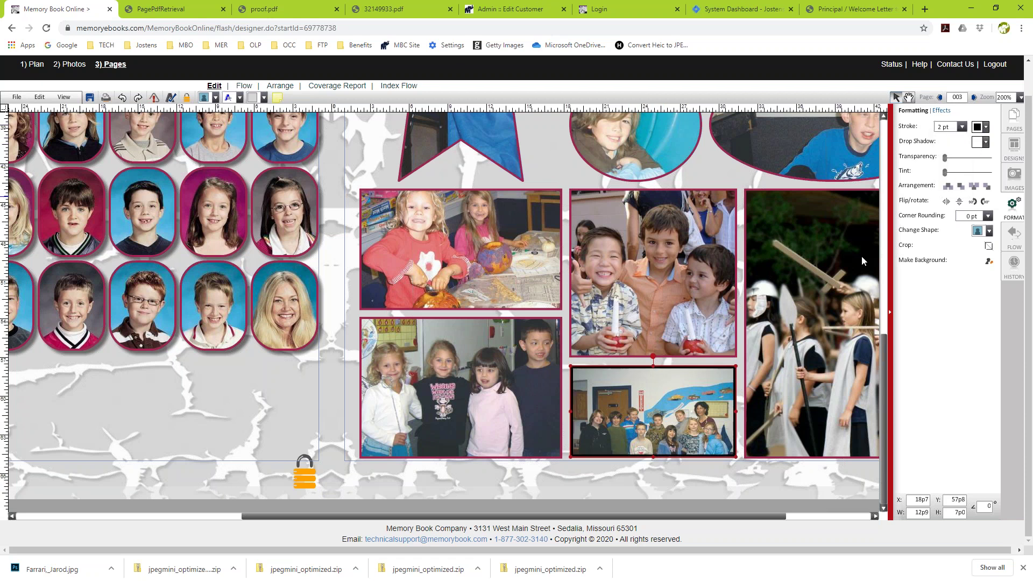
Step: Change the class group photo's stroke color to the maroon already used on the page
{"action": "left_click", "coordinate": [986, 128]}
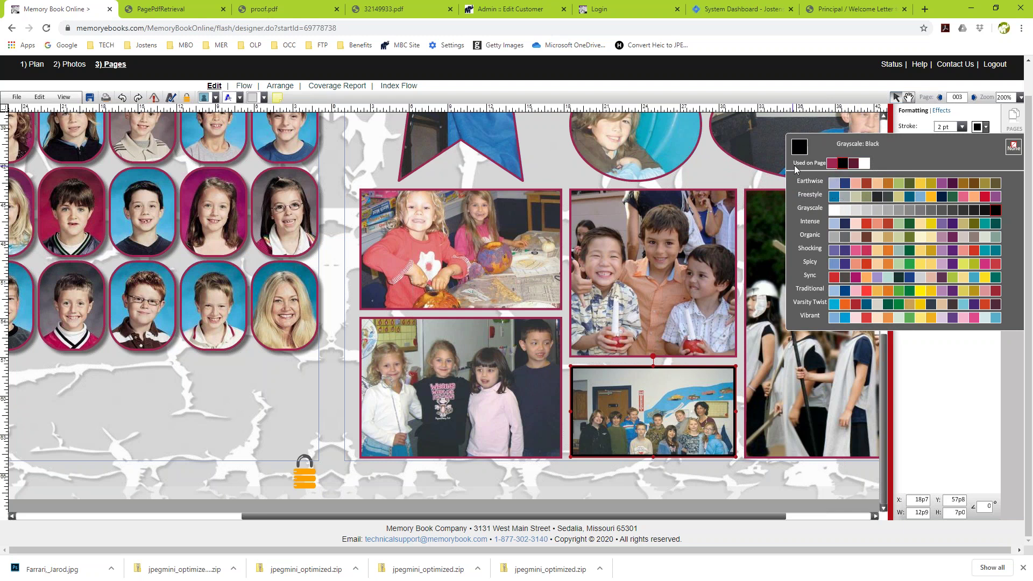
{"action": "left_click", "coordinate": [833, 168]}
{"action": "left_click", "coordinate": [789, 301]}
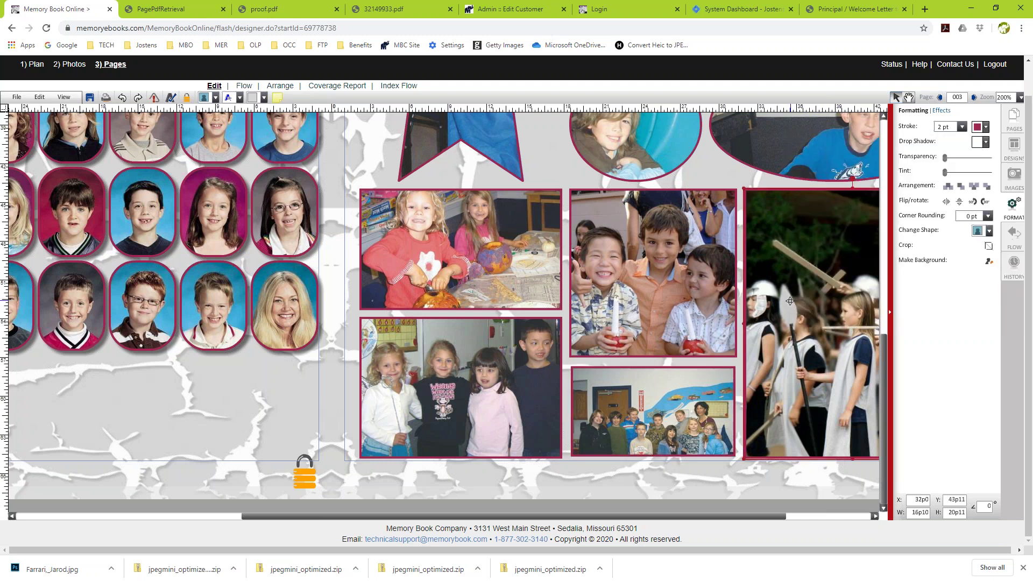
{"action": "left_click", "coordinate": [633, 487]}
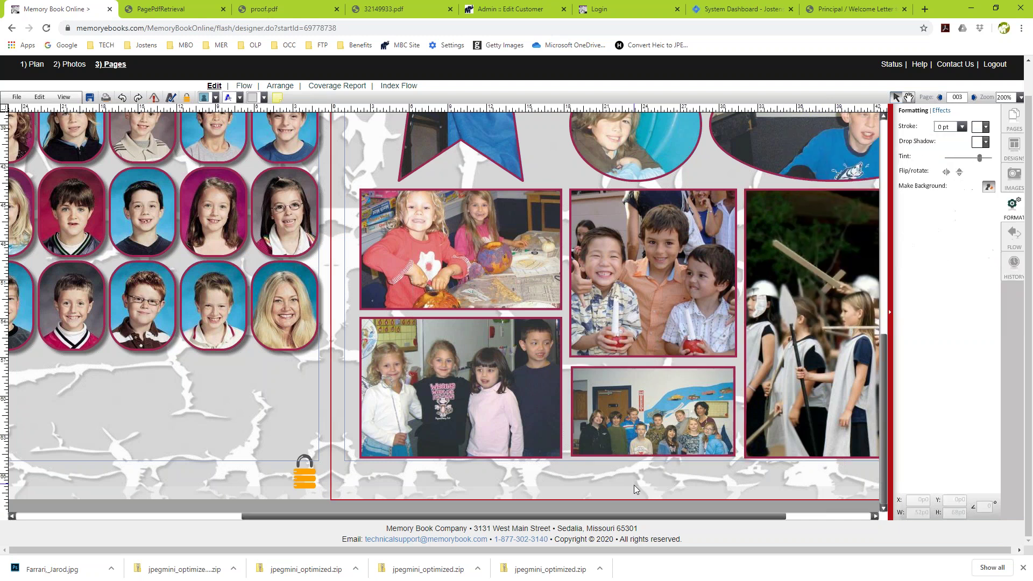
Step: Save the corrected spread and check it for incomplete elements
{"action": "left_click", "coordinate": [1020, 97]}
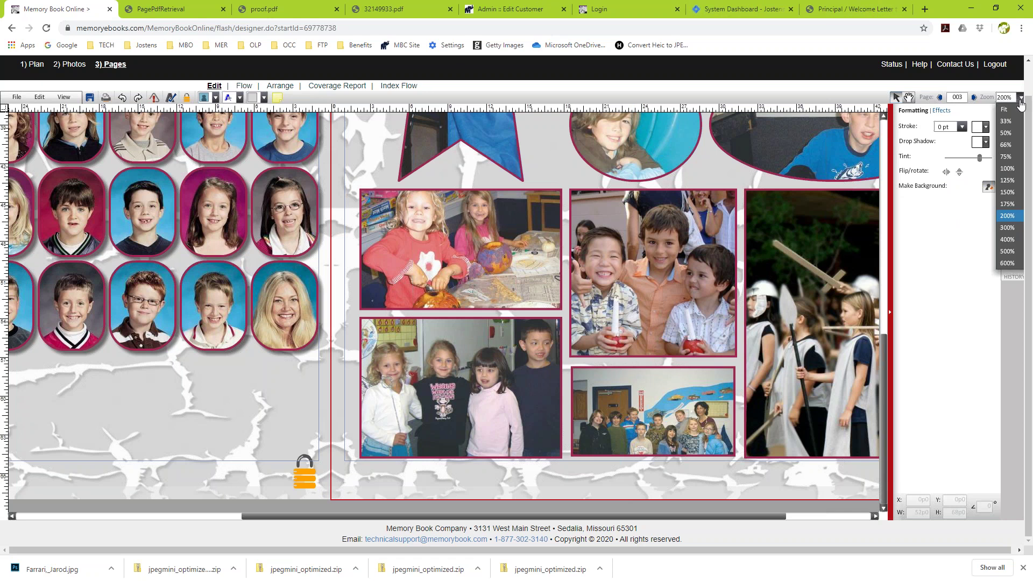
{"action": "left_click", "coordinate": [1004, 109]}
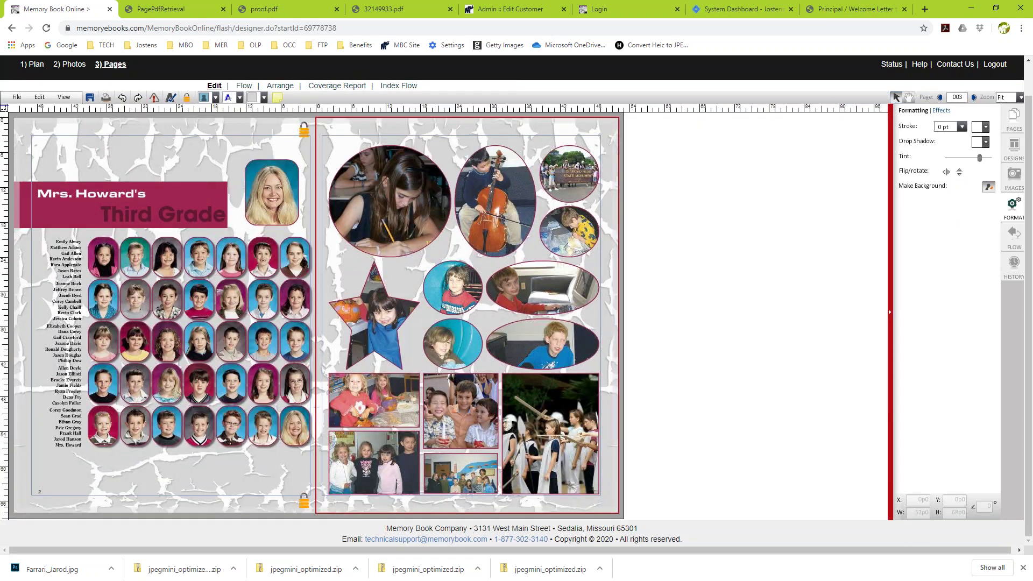
{"action": "left_click", "coordinate": [740, 337]}
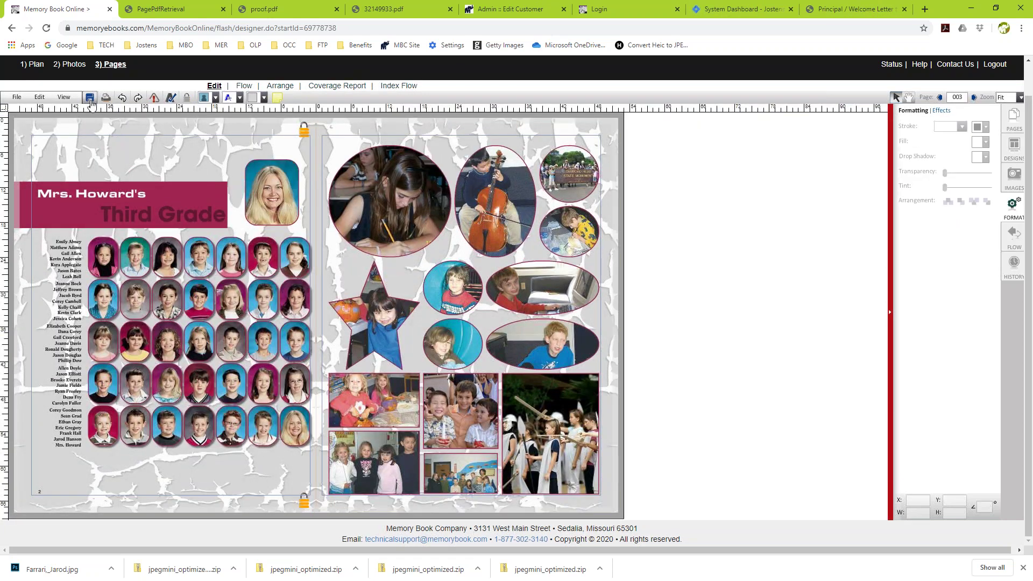
{"action": "left_click", "coordinate": [90, 99]}
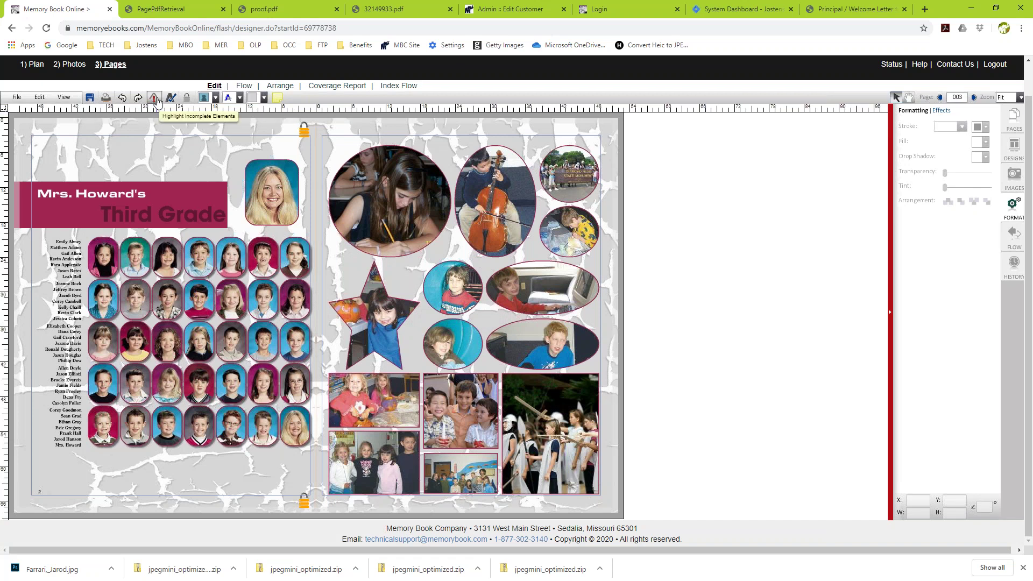
{"action": "left_click", "coordinate": [154, 99]}
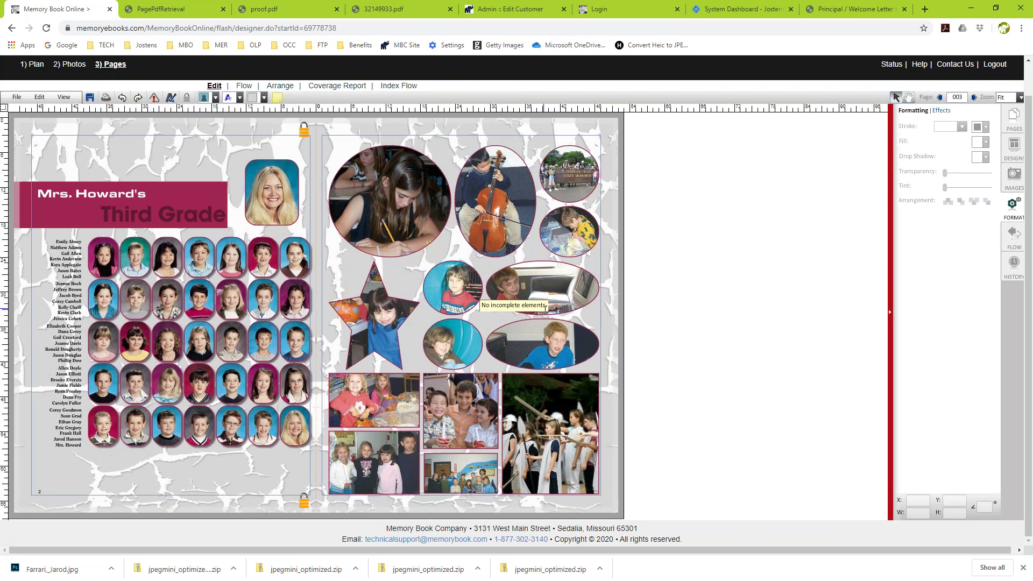
Step: Return to the page ladder and mark page 003 as complete
{"action": "left_click", "coordinate": [32, 64]}
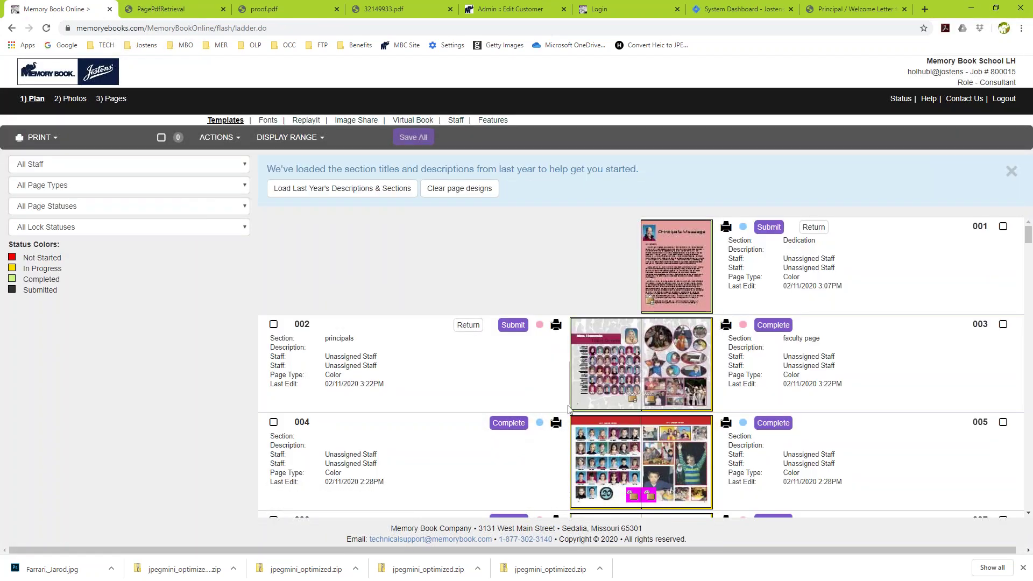
{"action": "left_click", "coordinate": [773, 325]}
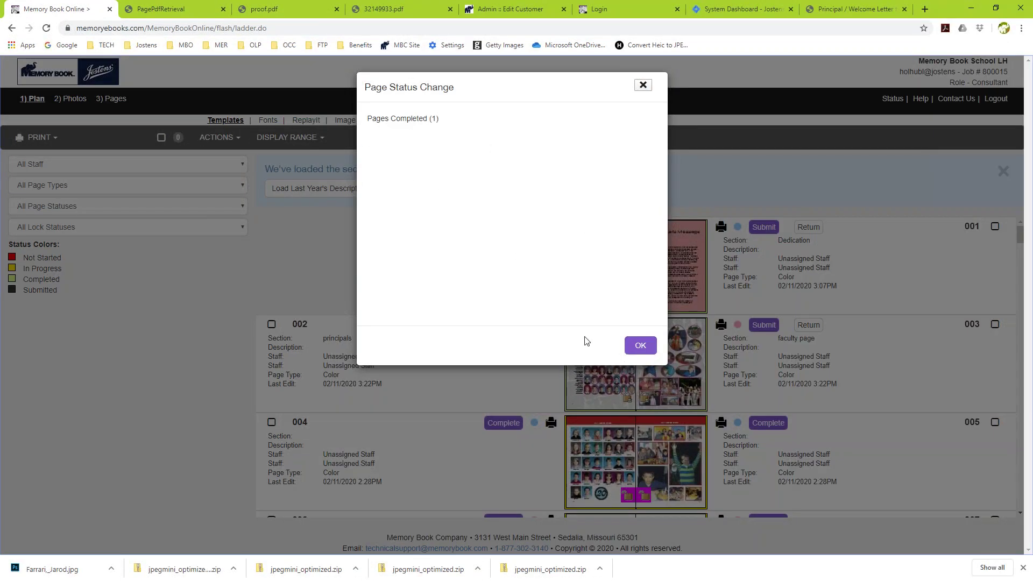
{"action": "left_click", "coordinate": [637, 347]}
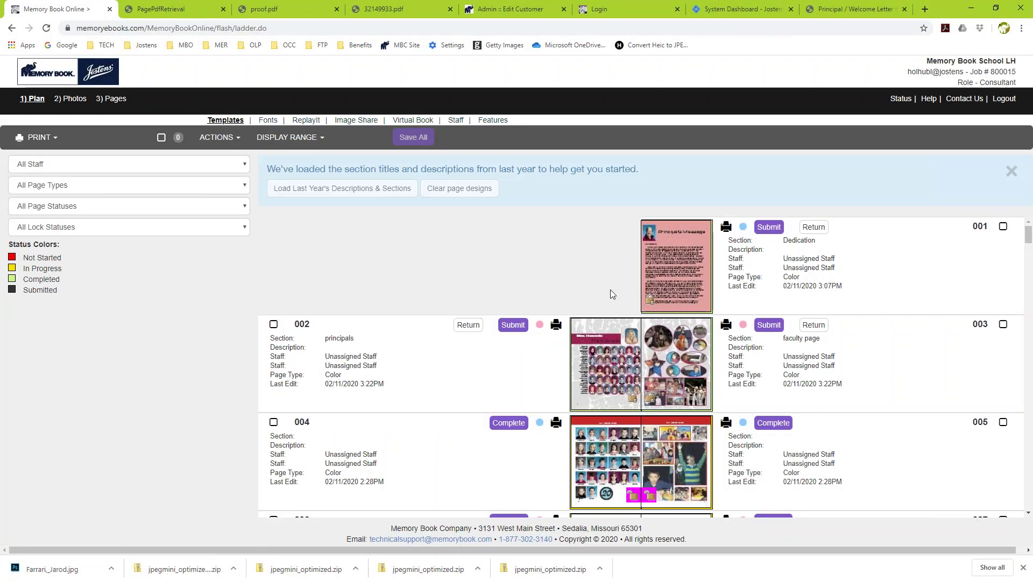
Step: Mark the spread of pages 004 and 005 as complete without submitting it
{"action": "scroll", "coordinate": [610, 291], "scroll_direction": "down", "scroll_amount": 1}
{"action": "left_click", "coordinate": [504, 369]}
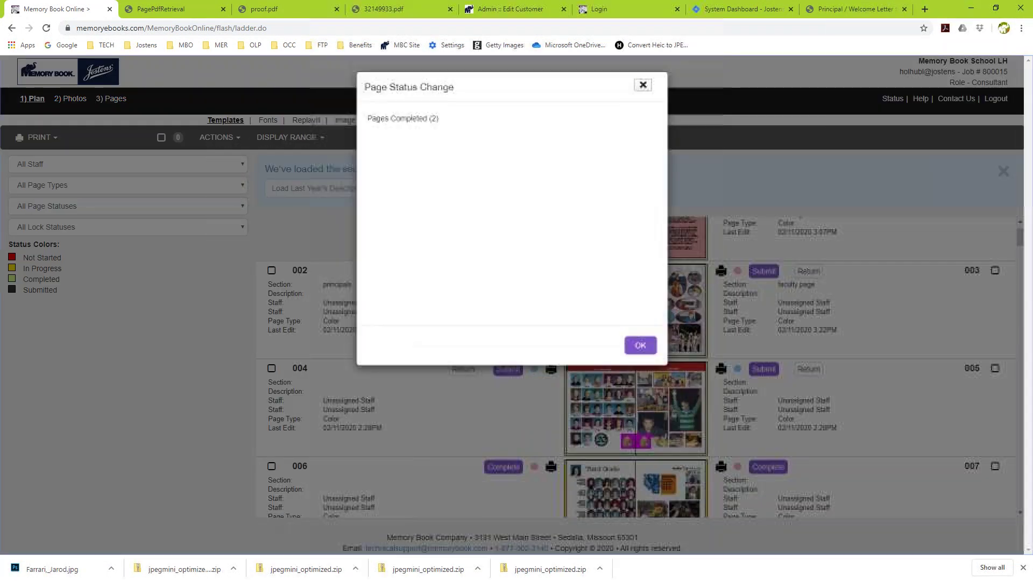
{"action": "left_click", "coordinate": [642, 346]}
{"action": "left_click", "coordinate": [769, 370]}
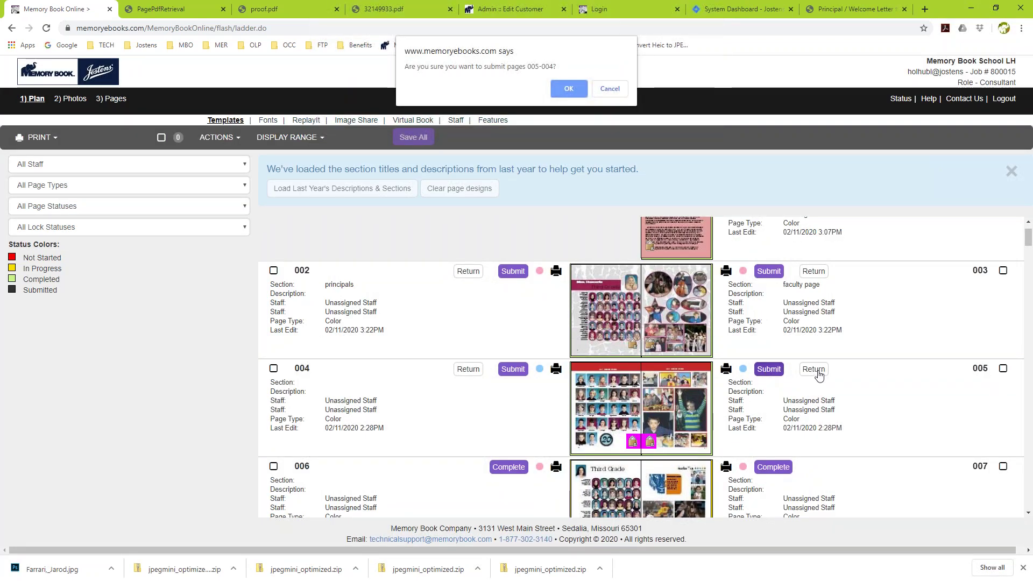
{"action": "left_click", "coordinate": [609, 89]}
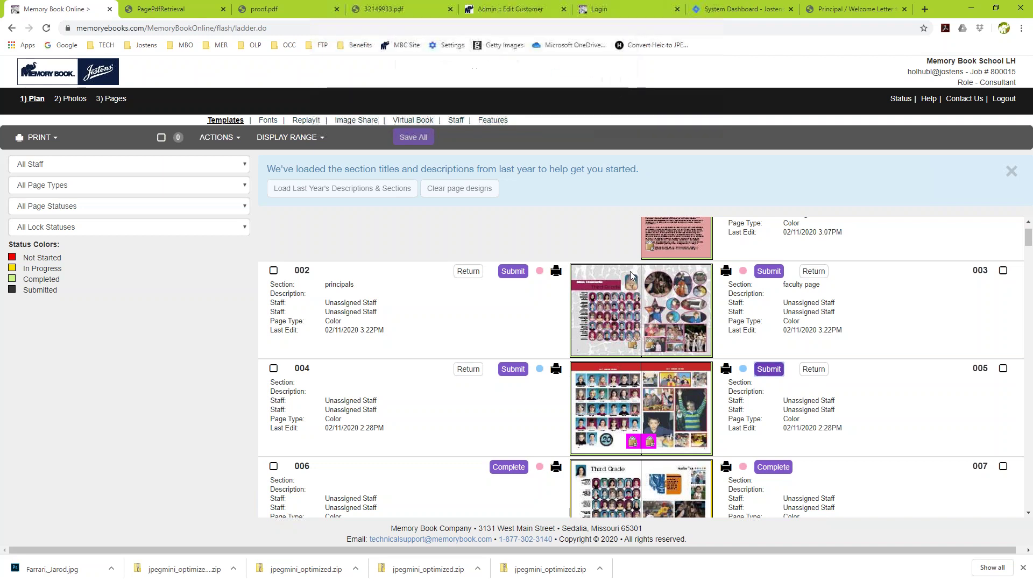
Step: Open the spread of pages 004 and 005 to view its layout, and return to the page ladder
{"action": "scroll", "coordinate": [726, 399], "scroll_direction": "down", "scroll_amount": 1}
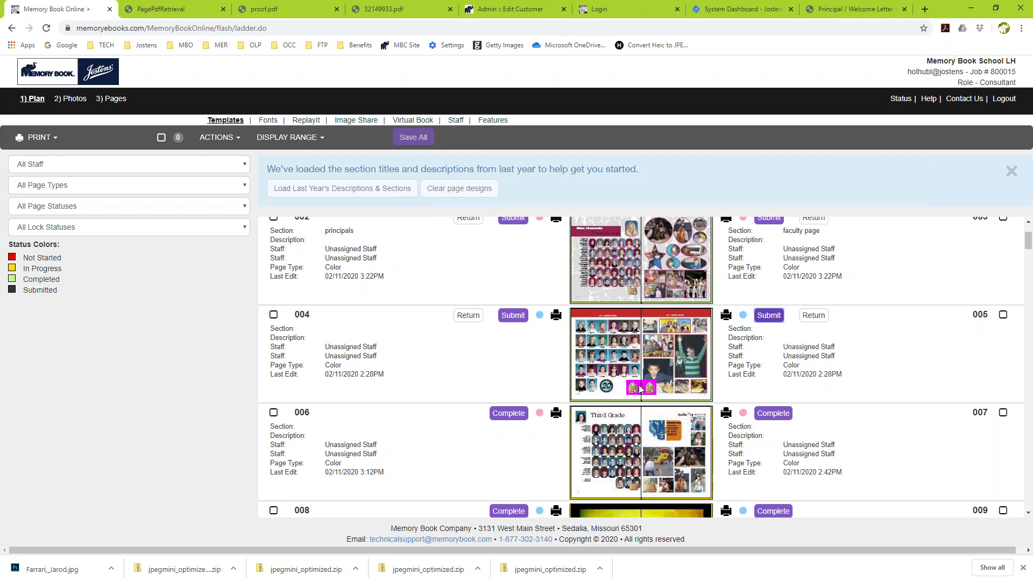
{"action": "left_click", "coordinate": [610, 357]}
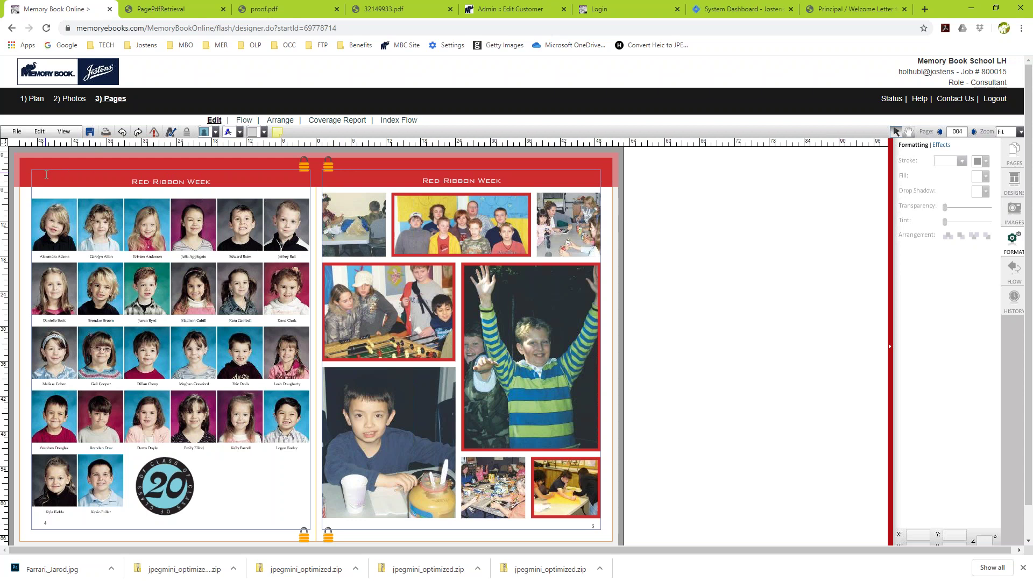
{"action": "left_click", "coordinate": [33, 102]}
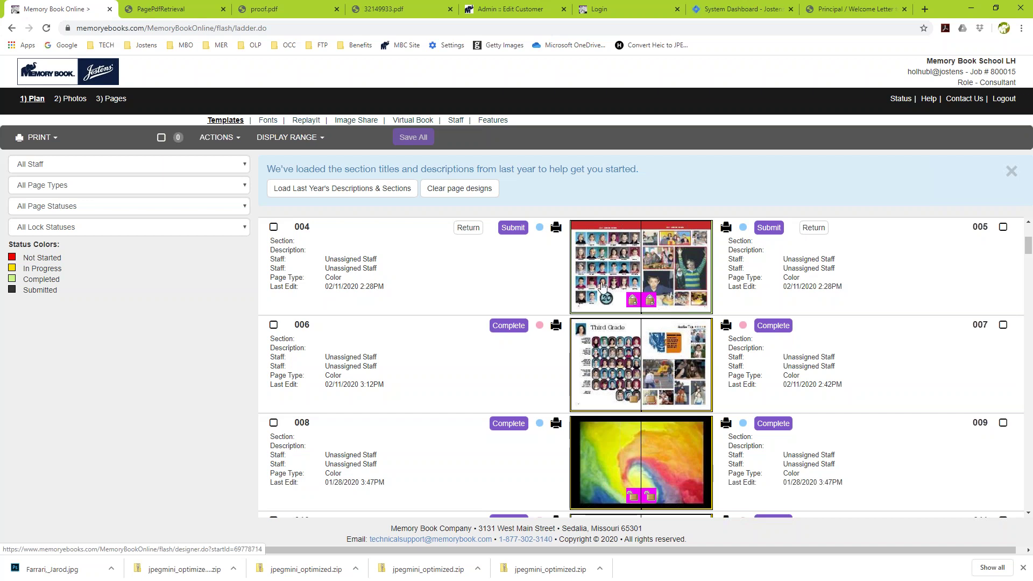
Step: Submit page 001, the Dedication page, from the page ladder
{"action": "scroll", "coordinate": [605, 293], "scroll_direction": "up", "scroll_amount": 4}
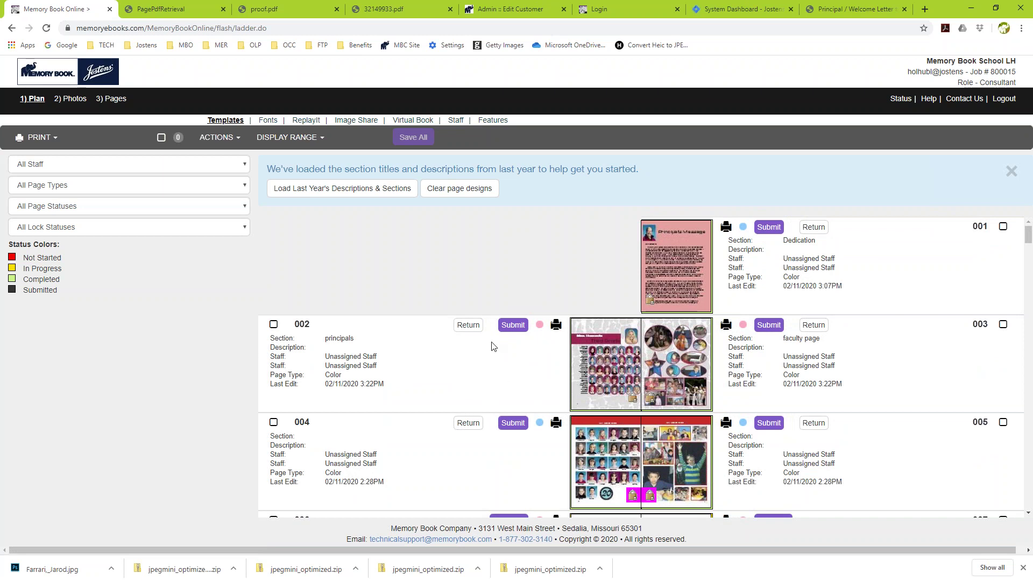
{"action": "scroll", "coordinate": [500, 403], "scroll_direction": "down", "scroll_amount": 1}
{"action": "scroll", "coordinate": [501, 407], "scroll_direction": "down", "scroll_amount": 2}
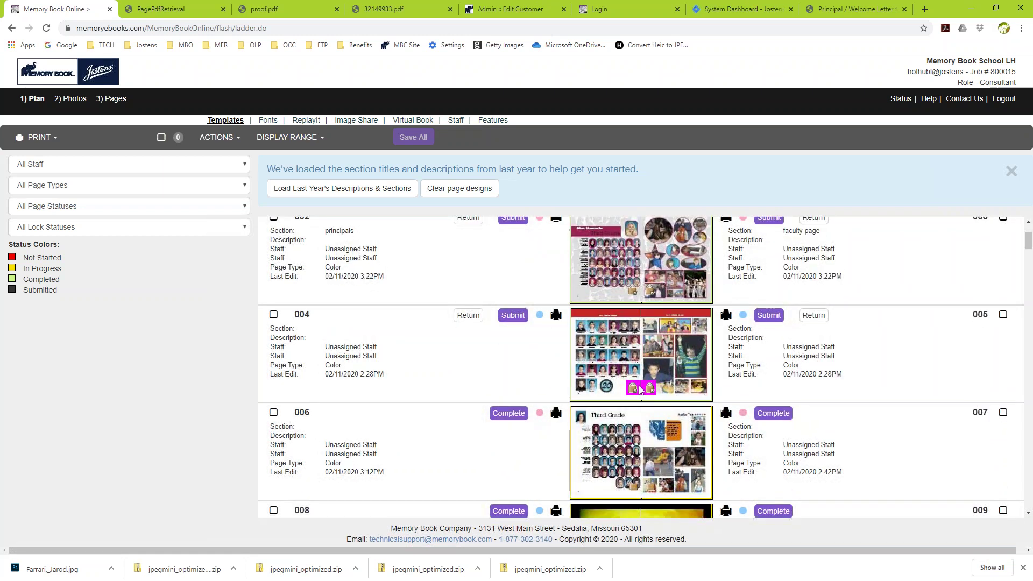
{"action": "scroll", "coordinate": [592, 366], "scroll_direction": "up", "scroll_amount": 2}
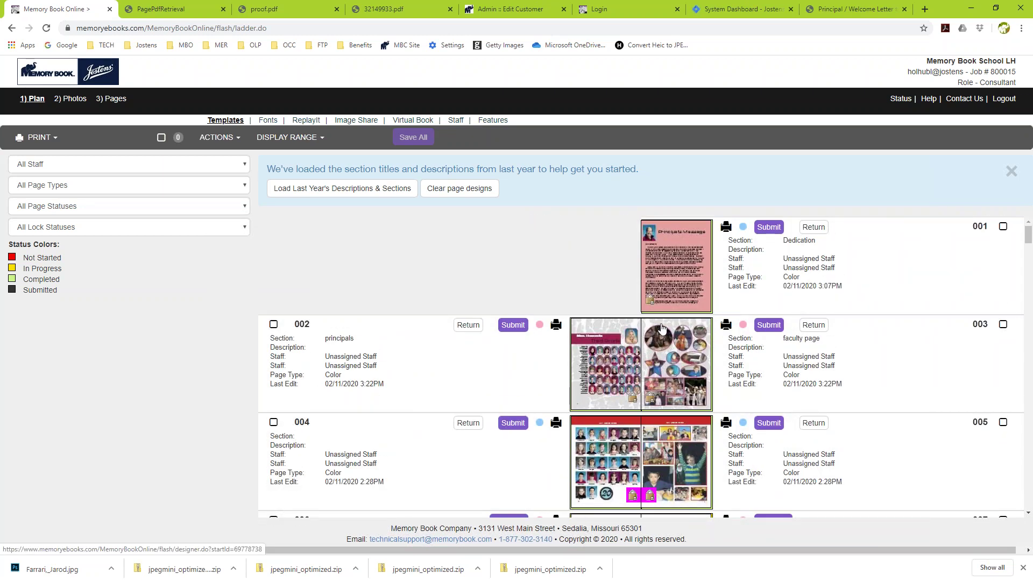
{"action": "left_click", "coordinate": [767, 235]}
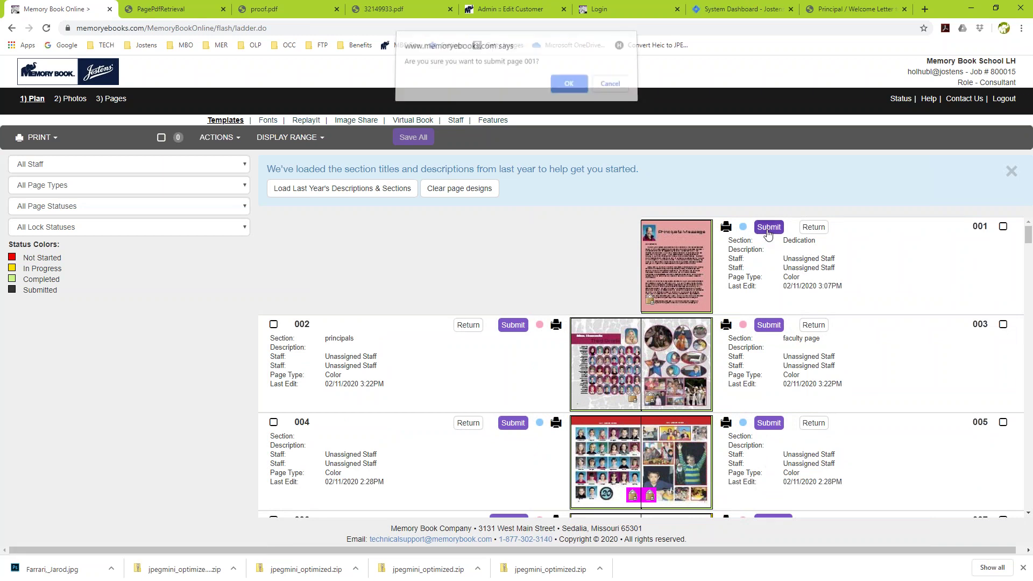
{"action": "left_click", "coordinate": [569, 89]}
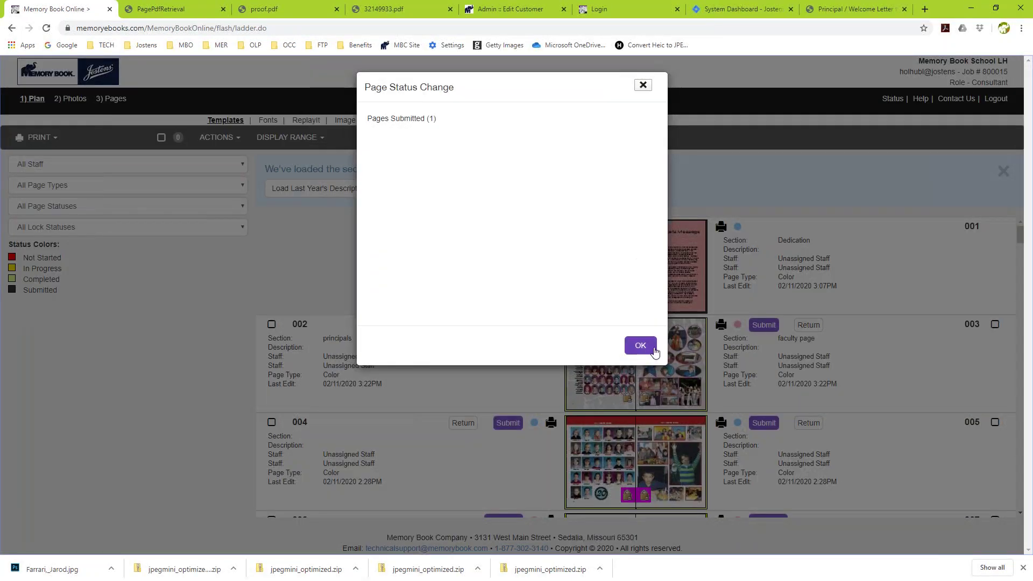
{"action": "left_click", "coordinate": [648, 349]}
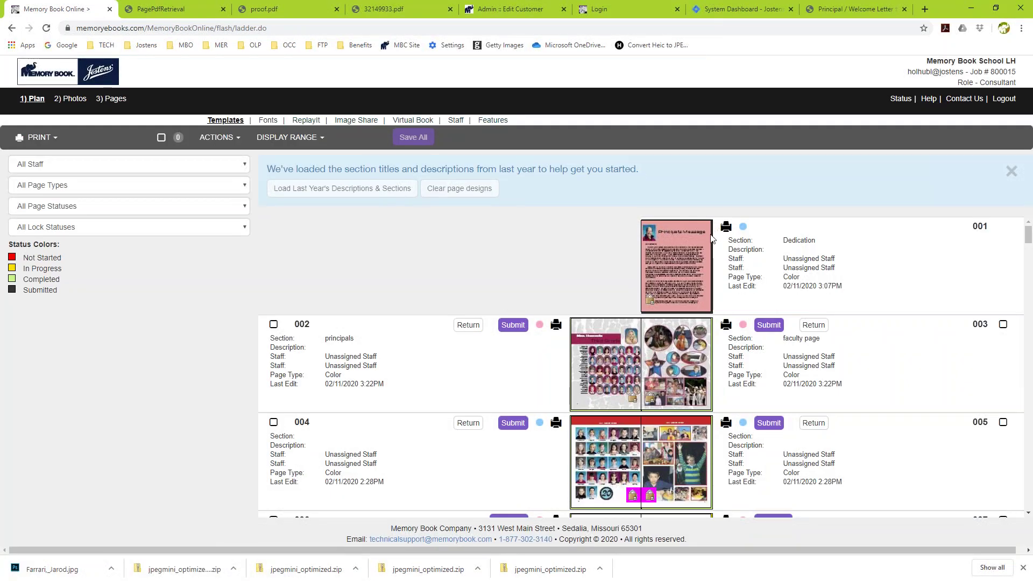